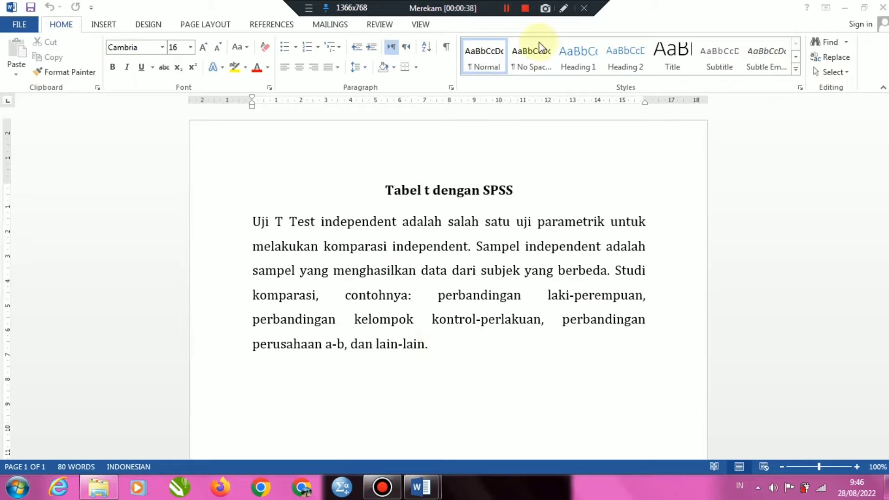
pyautogui.click(506, 9)
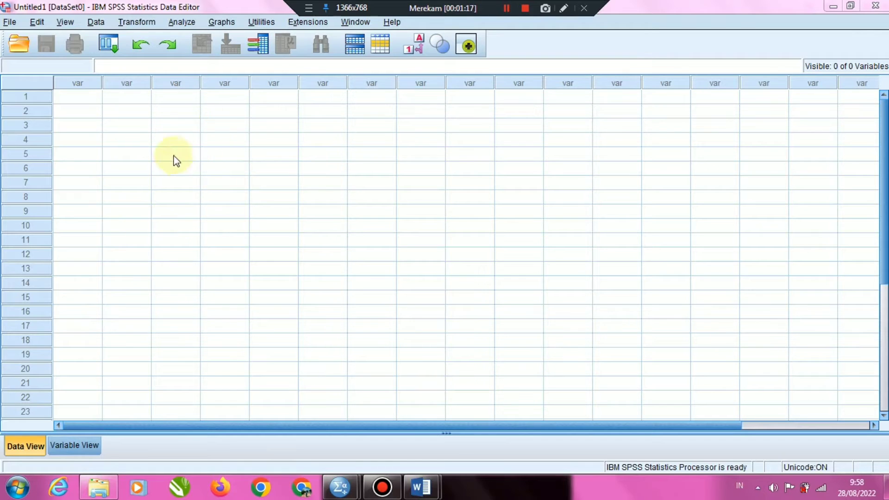
# Define a variable named df in the first variable row and select its column in the data sheet.
pyautogui.click(76, 445)
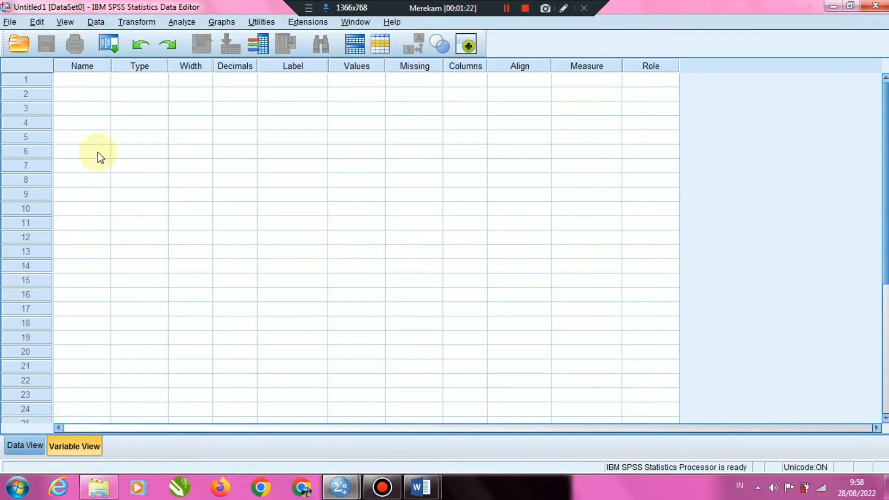
pyautogui.click(87, 77)
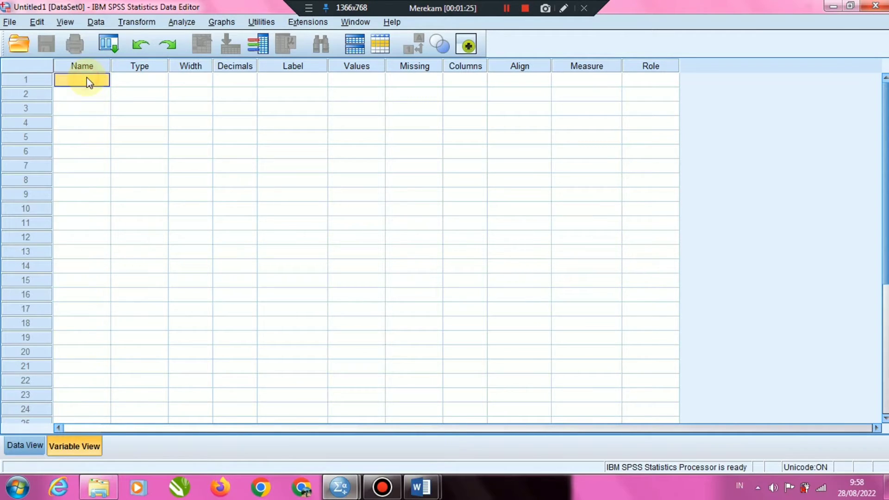
pyautogui.write('df')
pyautogui.press('Return')
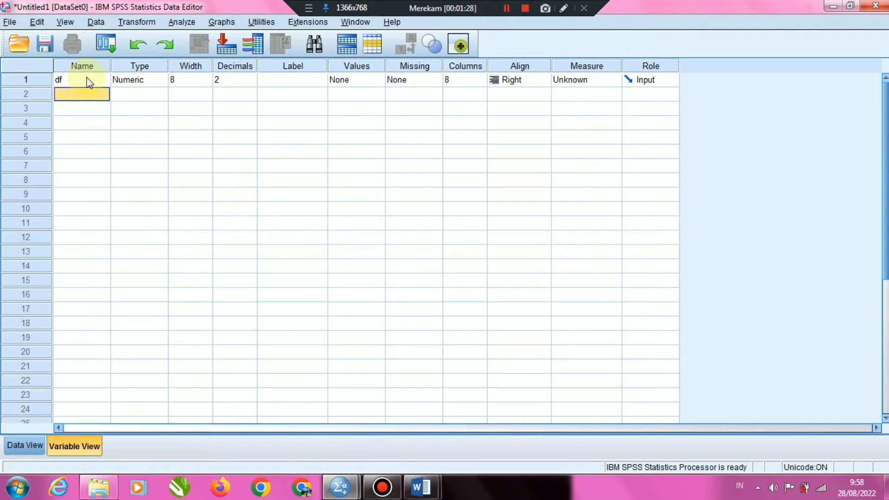
pyautogui.click(16, 447)
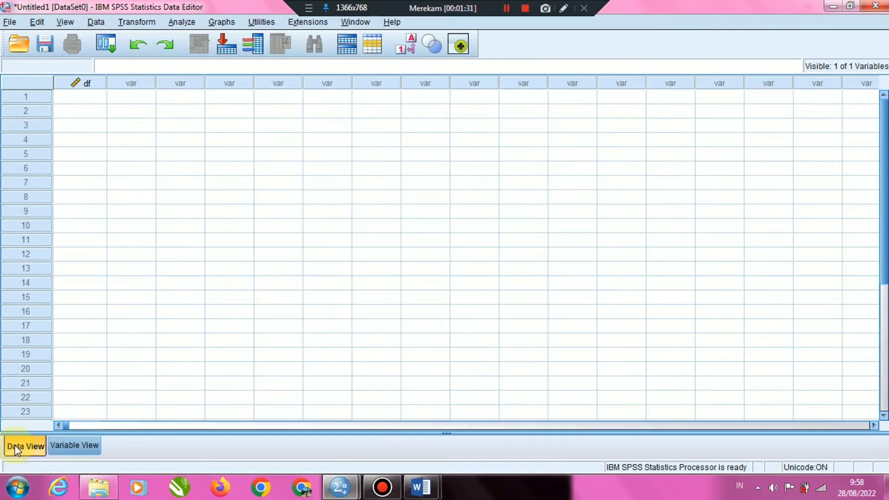
pyautogui.click(98, 86)
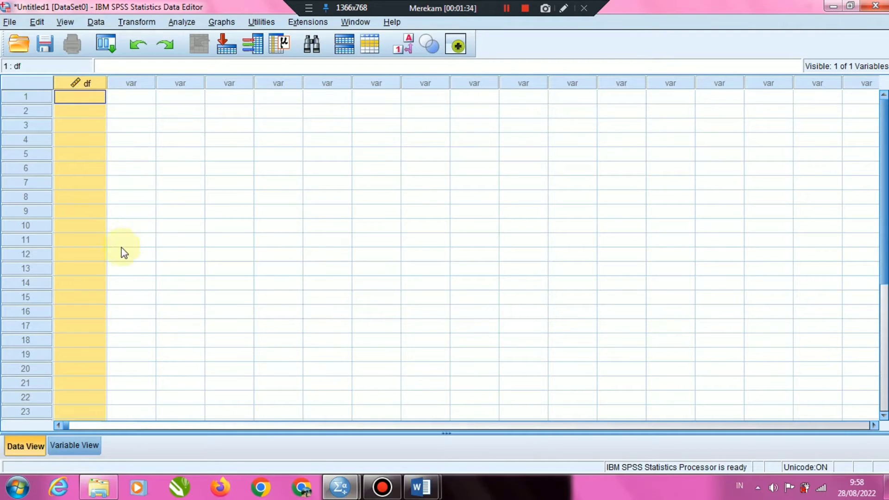
pyautogui.click(525, 7)
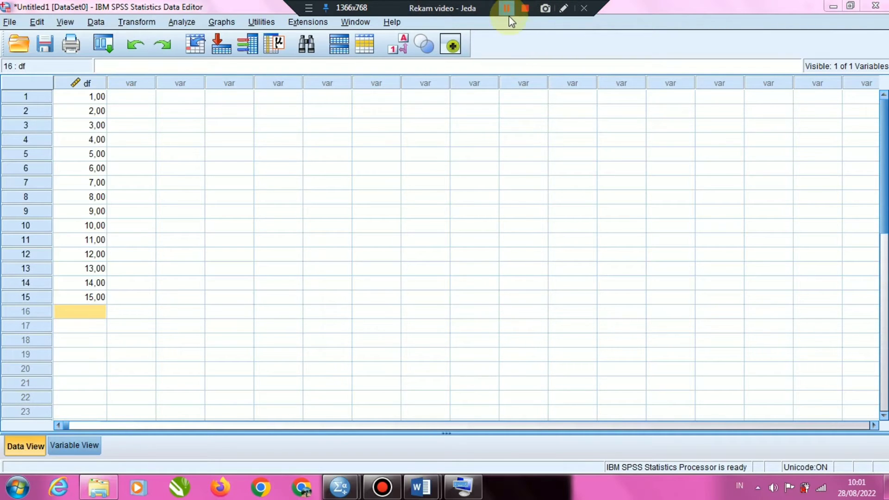
pyautogui.click(507, 11)
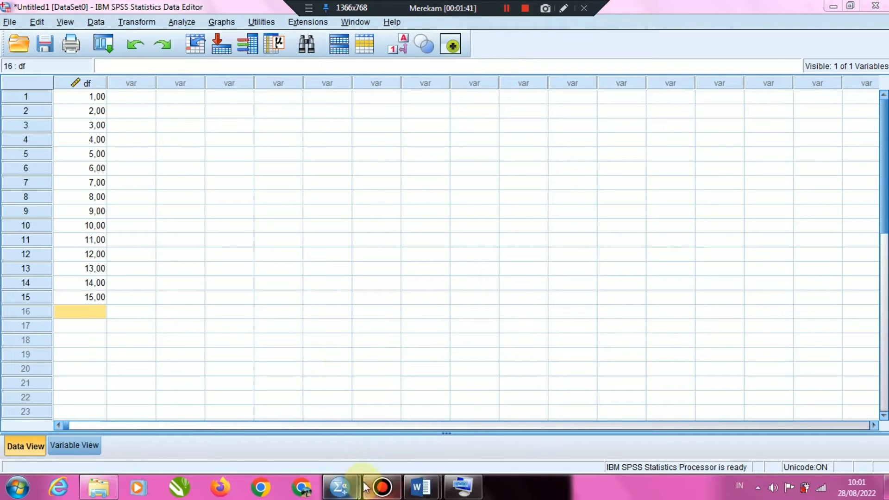
pyautogui.moveTo(364, 484)
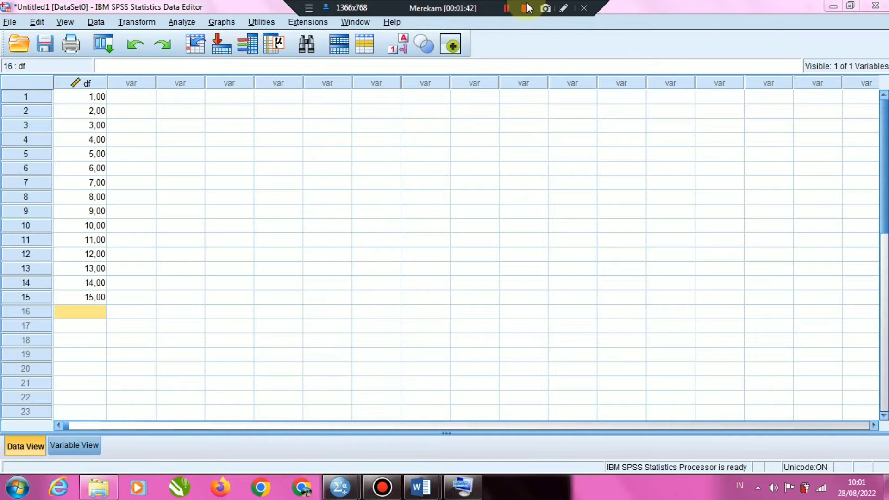
pyautogui.click(506, 7)
pyautogui.click(510, 9)
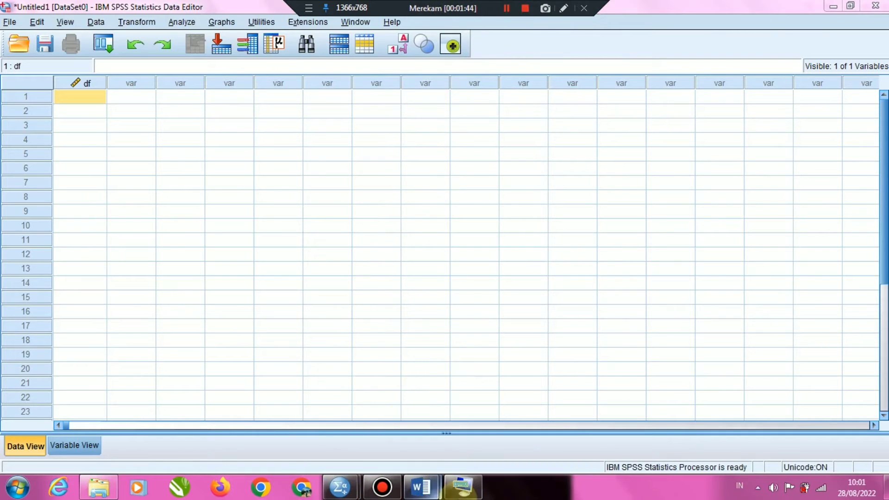
# Show the on-screen keyboard and enter the values 1 to 8 in rows 1 to 8 of the df column.
pyautogui.click(463, 493)
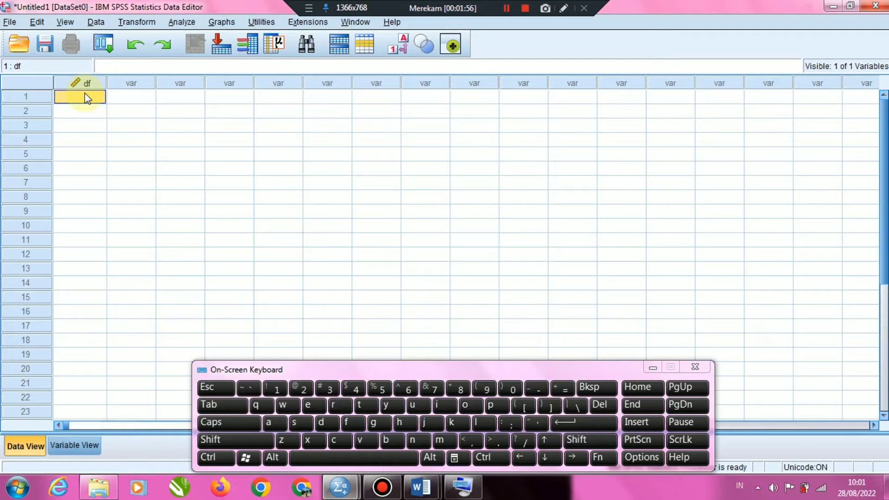
pyautogui.write('1')
pyautogui.press('Return')
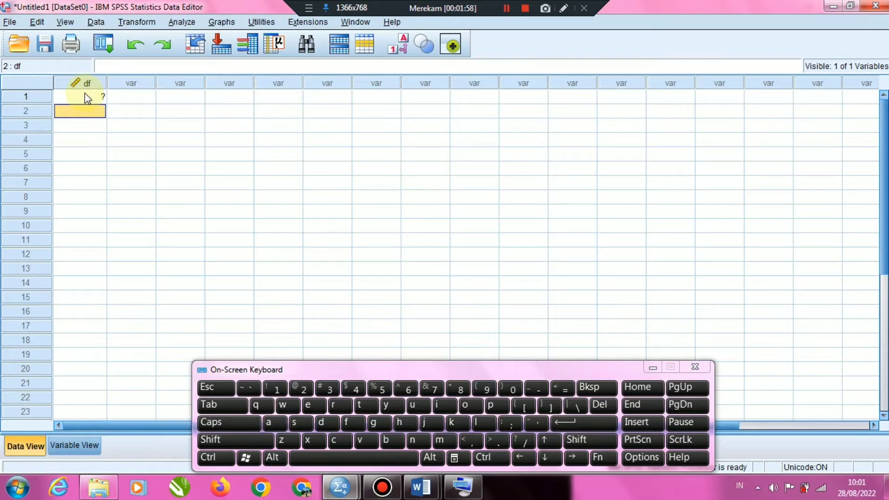
pyautogui.write('2')
pyautogui.press('Return')
pyautogui.write('3')
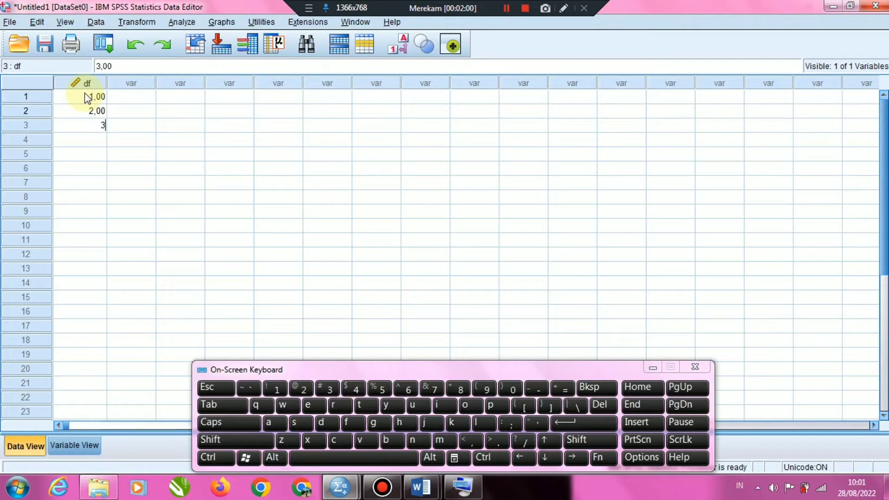
pyautogui.press('Return')
pyautogui.write('4')
pyautogui.press('Return')
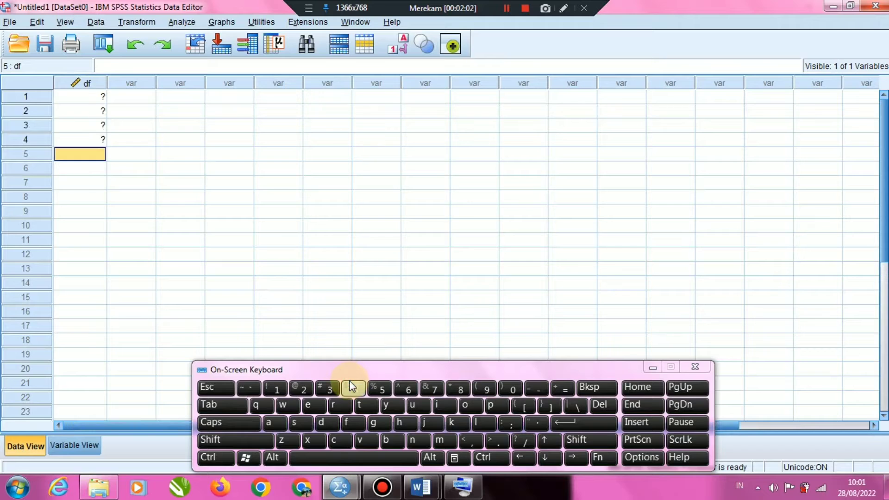
pyautogui.write('5')
pyautogui.press('Return')
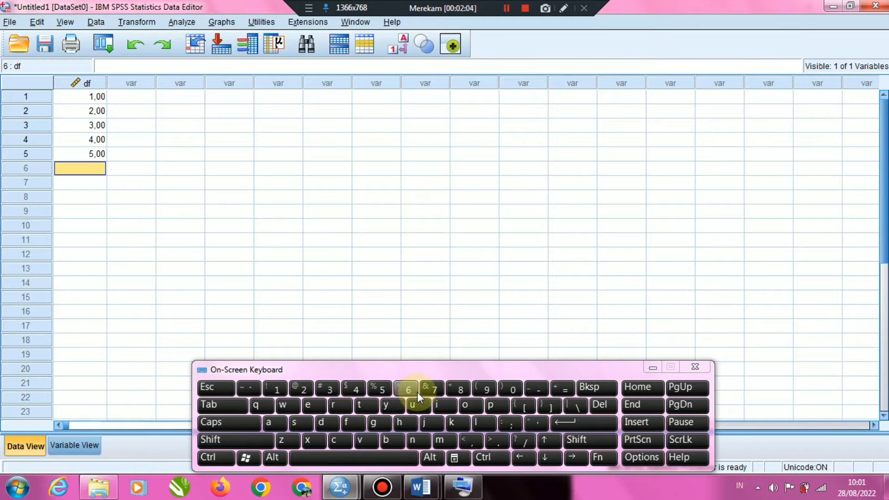
pyautogui.write('6')
pyautogui.press('Return')
pyautogui.write('7')
pyautogui.press('Return')
pyautogui.write('8')
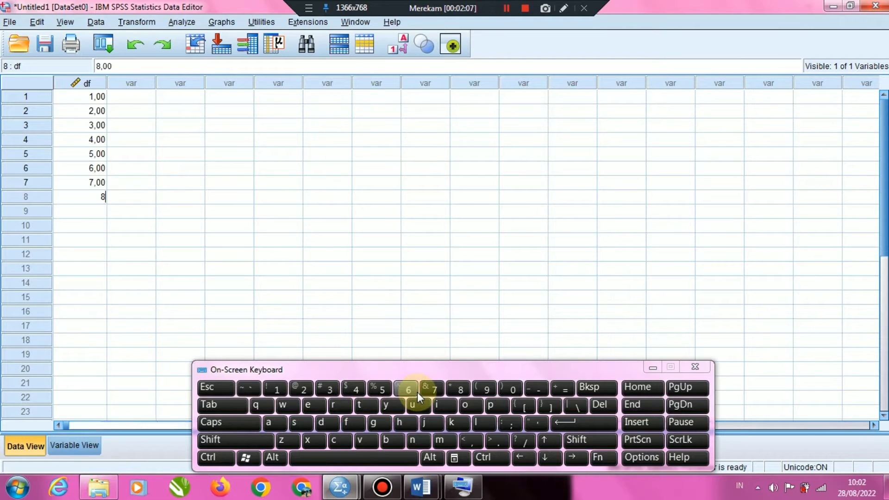
pyautogui.press('Return')
pyautogui.write('9')
pyautogui.press('Return')
pyautogui.write('0')
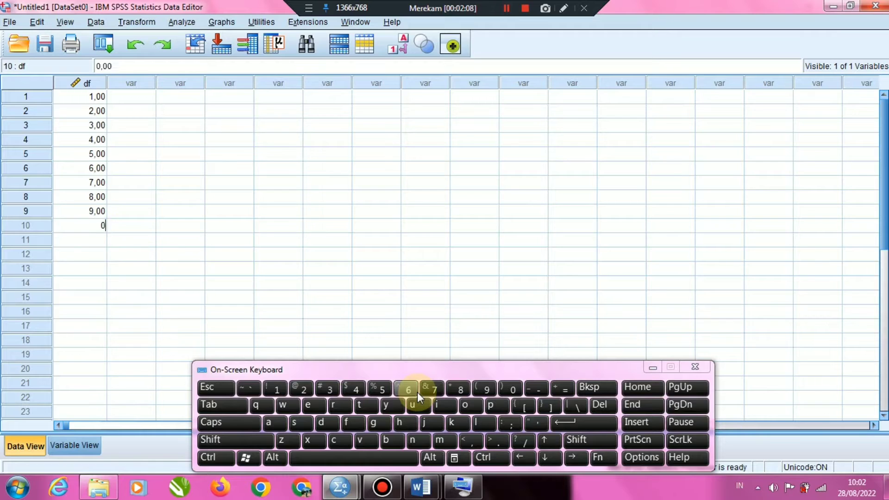
pyautogui.press('Return')
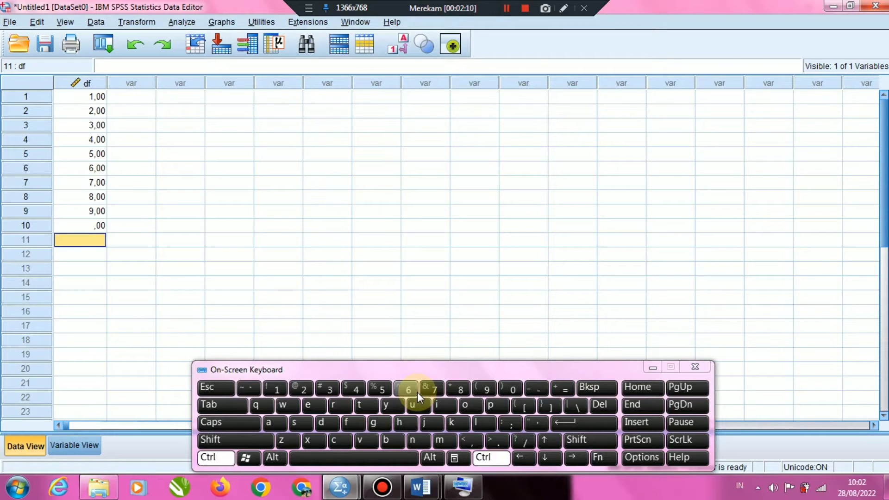
pyautogui.hotkey('ctrl', 'z')
pyautogui.write('10')
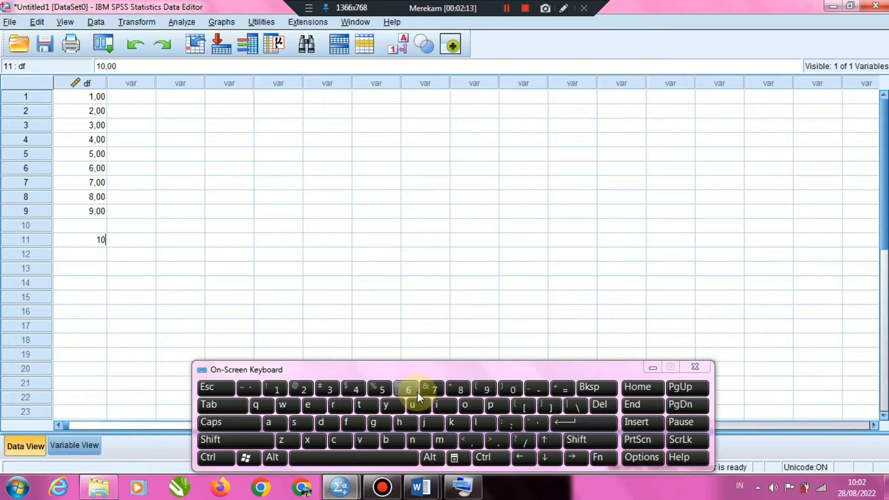
pyautogui.press('Return')
pyautogui.hotkey('ctrl', 'z')
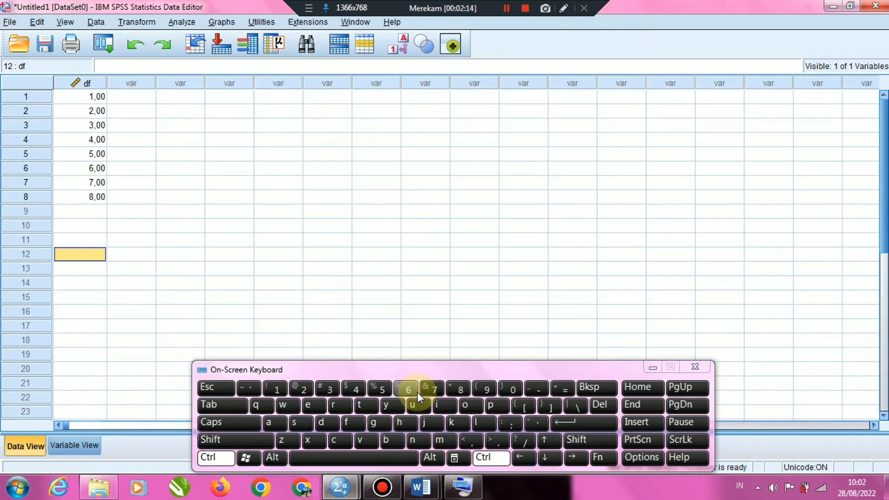
# Continue the df column with the values 9 to 15 in rows 9 to 15 and minimize the on-screen keyboard.
pyautogui.click(95, 212)
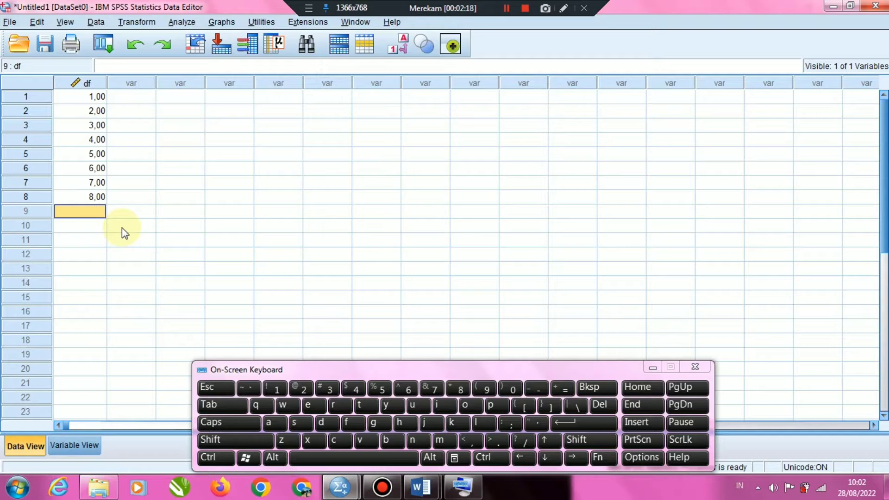
pyautogui.write('9')
pyautogui.press('Return')
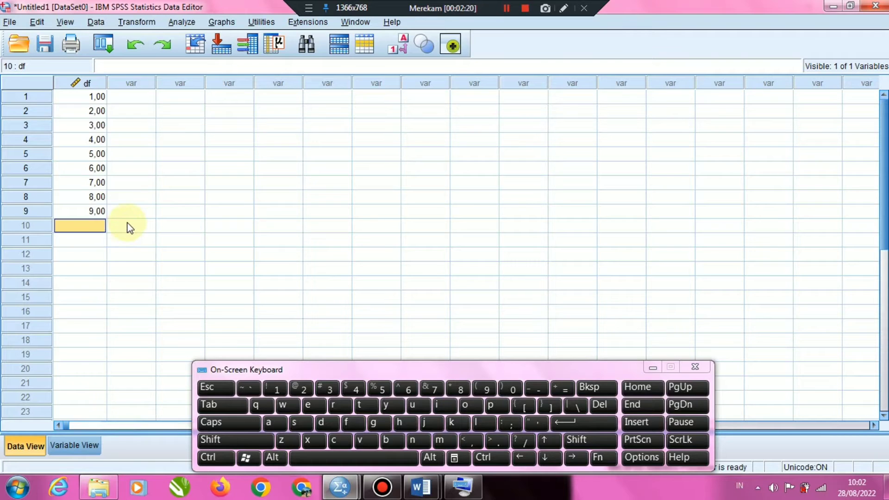
pyautogui.write('10')
pyautogui.press('Return')
pyautogui.write('11')
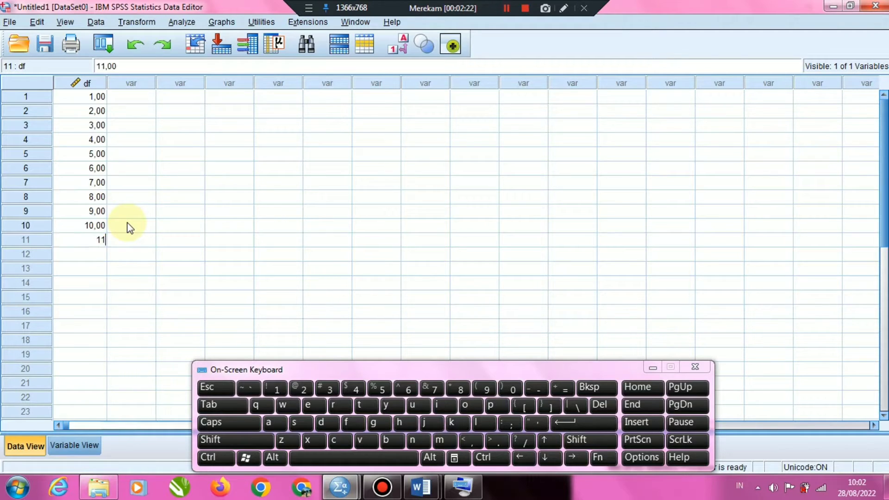
pyautogui.press('Return')
pyautogui.write('12')
pyautogui.press('Return')
pyautogui.write('13')
pyautogui.press('Return')
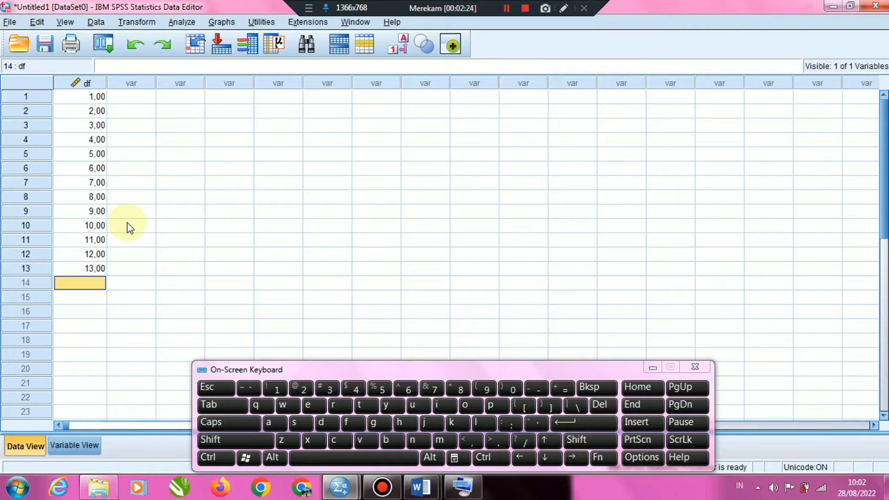
pyautogui.click(271, 389)
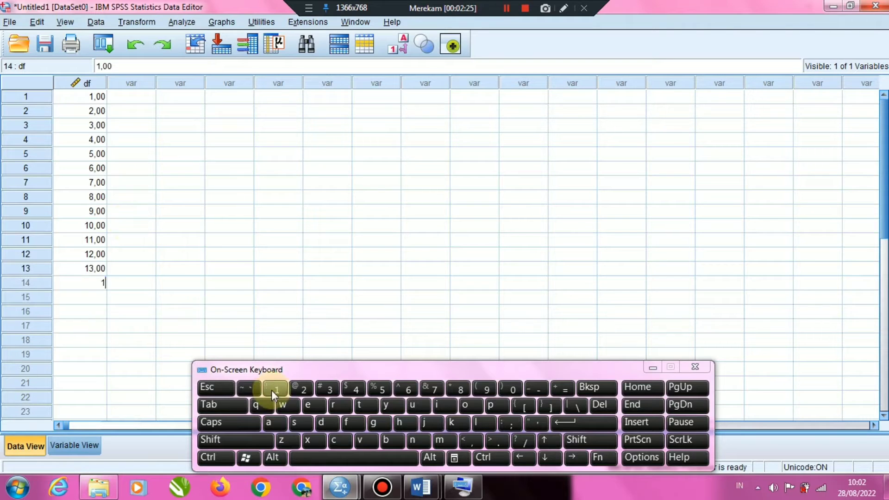
pyautogui.click(357, 387)
pyautogui.press('Return')
pyautogui.write('15')
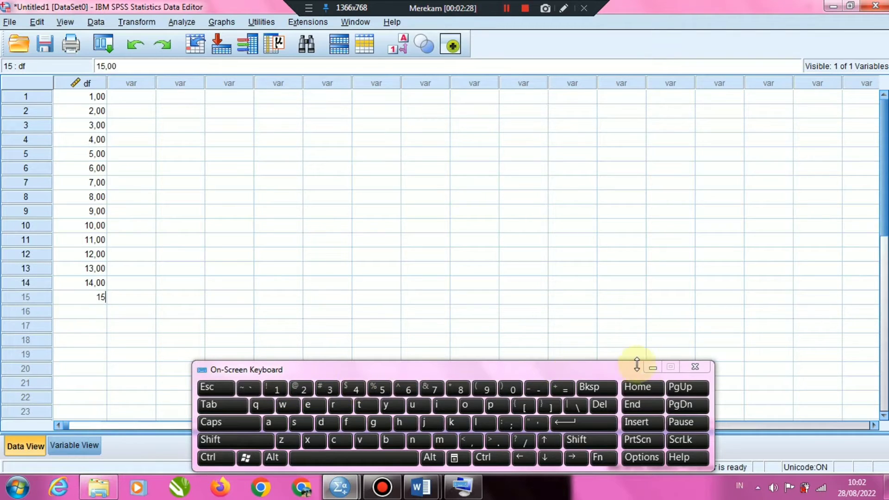
pyautogui.press('Return')
pyautogui.click(650, 369)
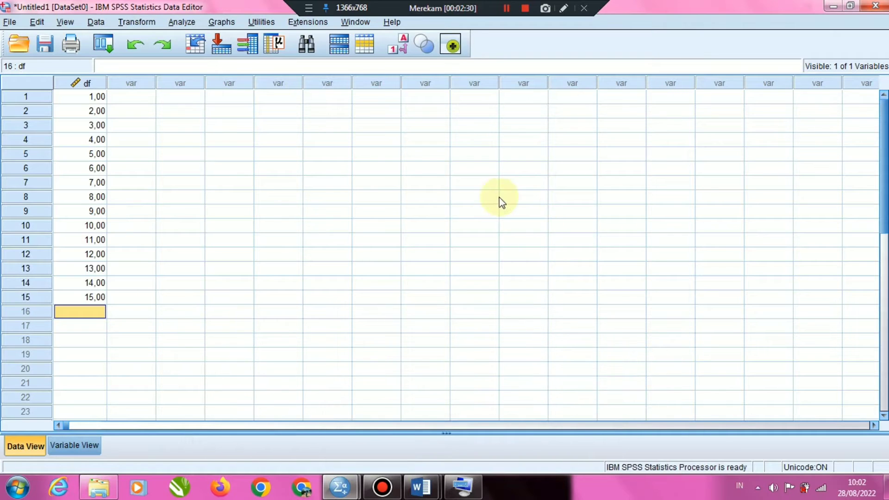
# Start a Compute Variable operation with t_table as the target variable.
pyautogui.click(137, 23)
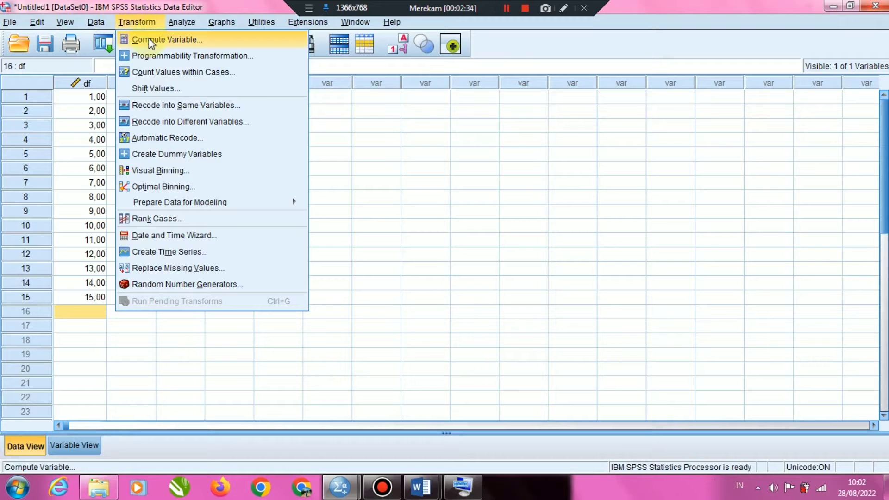
pyautogui.click(174, 41)
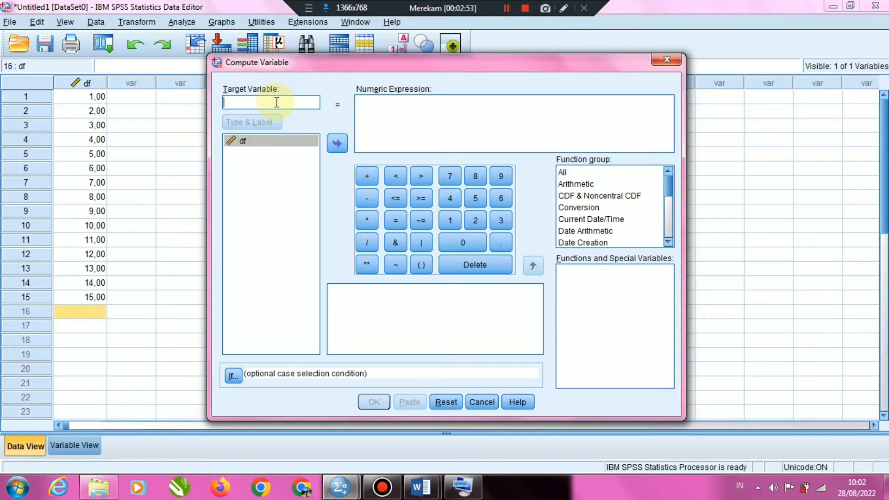
pyautogui.write('t_tabe')
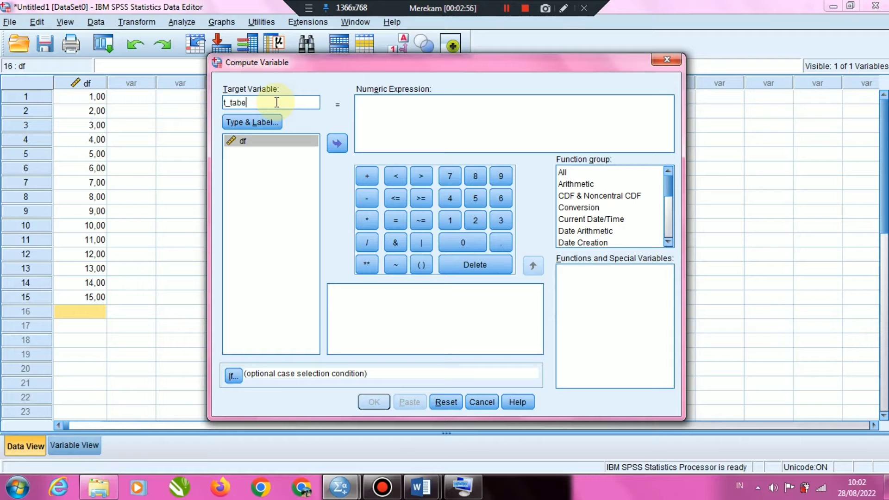
pyautogui.press('BackSpace')
pyautogui.write('le')
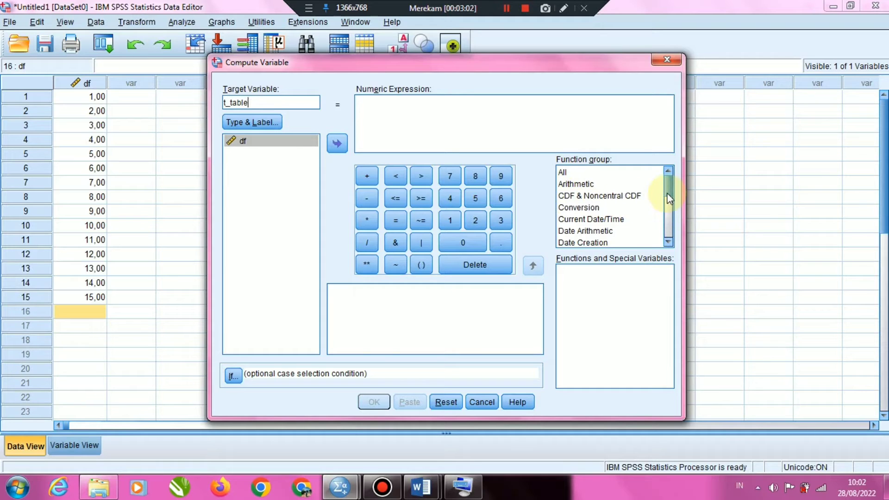
# Insert the Idf.T function from the Inverse DF group into the numeric expression for t_table.
pyautogui.scroll(-1, 669, 206)
pyautogui.scroll(-2, 667, 206)
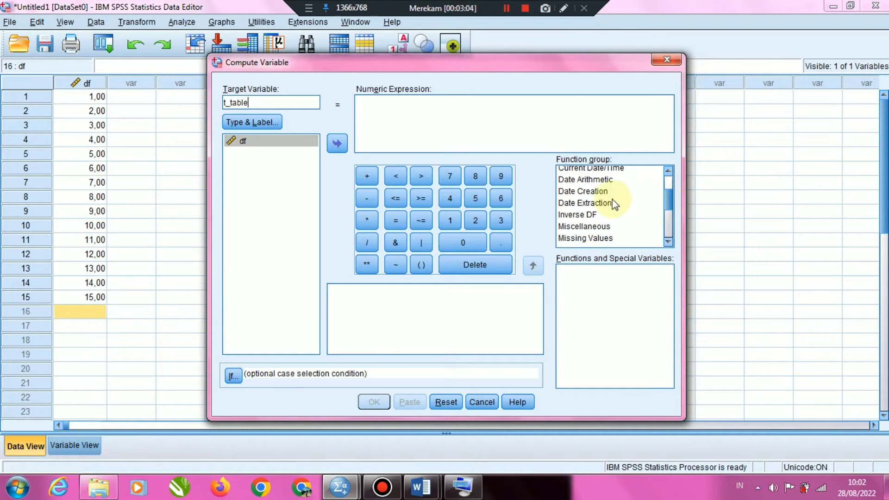
pyautogui.click(574, 215)
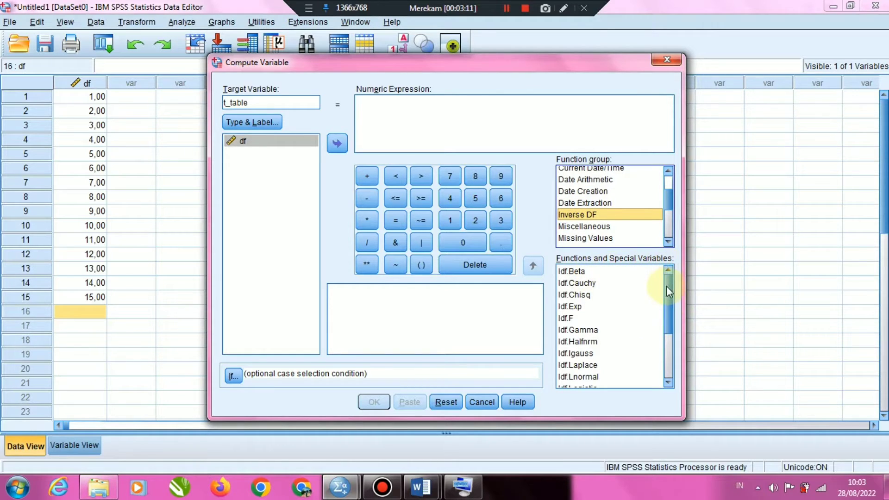
pyautogui.moveTo(666, 288); pyautogui.dragTo(670, 321)
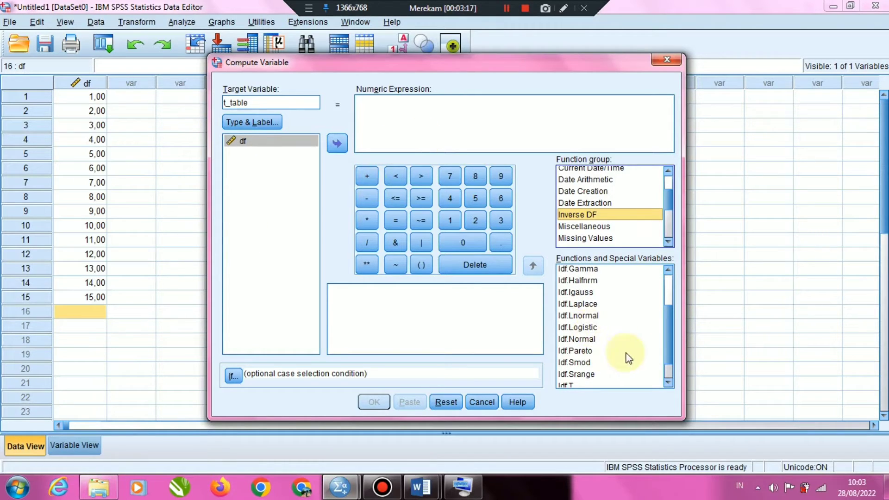
pyautogui.moveTo(669, 338); pyautogui.dragTo(670, 364)
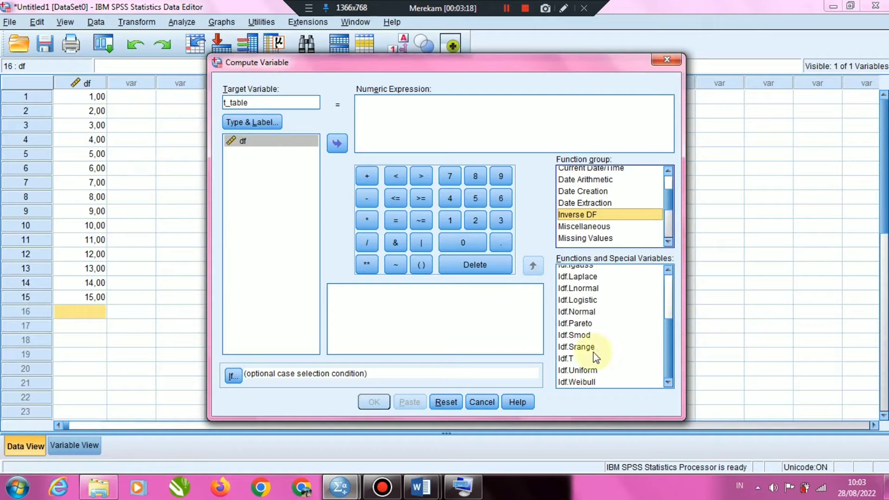
pyautogui.click(563, 358)
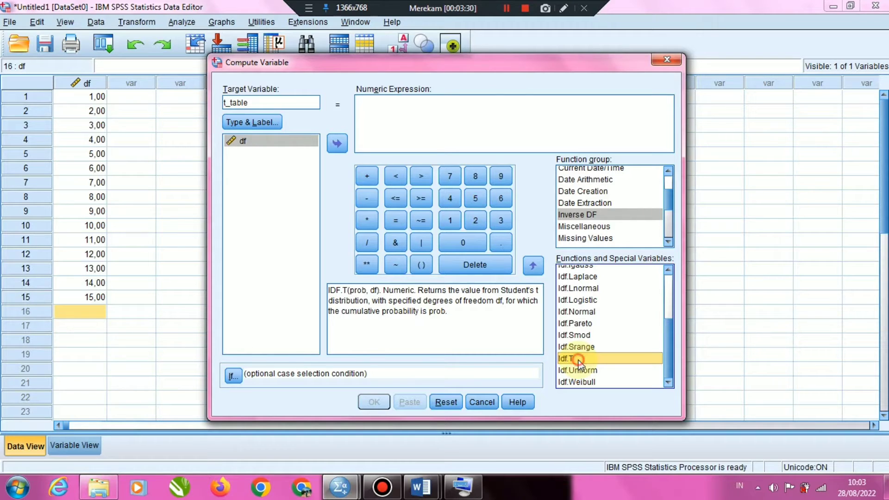
pyautogui.doubleClick(577, 359)
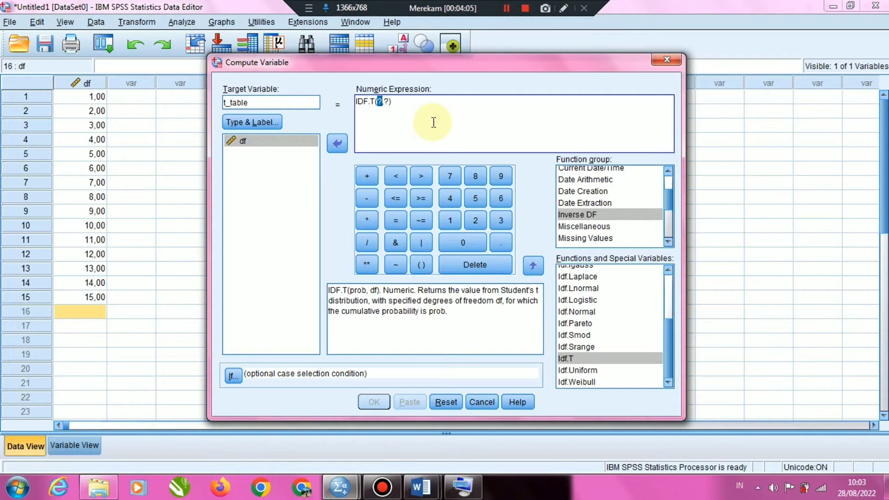
# Complete the expression as IDF.T(0.975,df) and run the computation of t_table.
pyautogui.write('0.975')
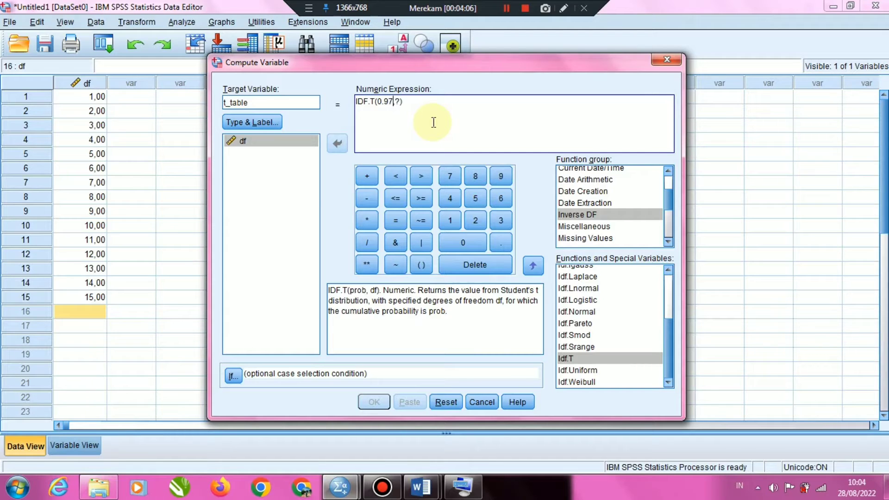
pyautogui.doubleClick(402, 101)
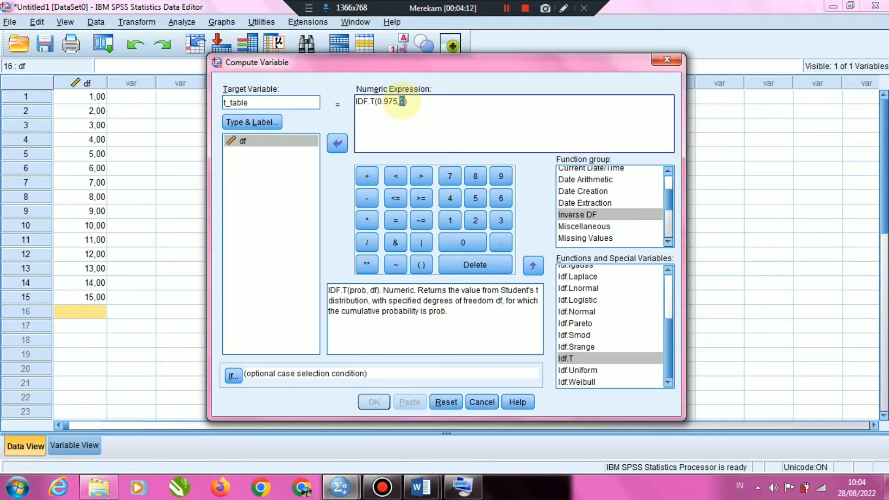
pyautogui.write('df')
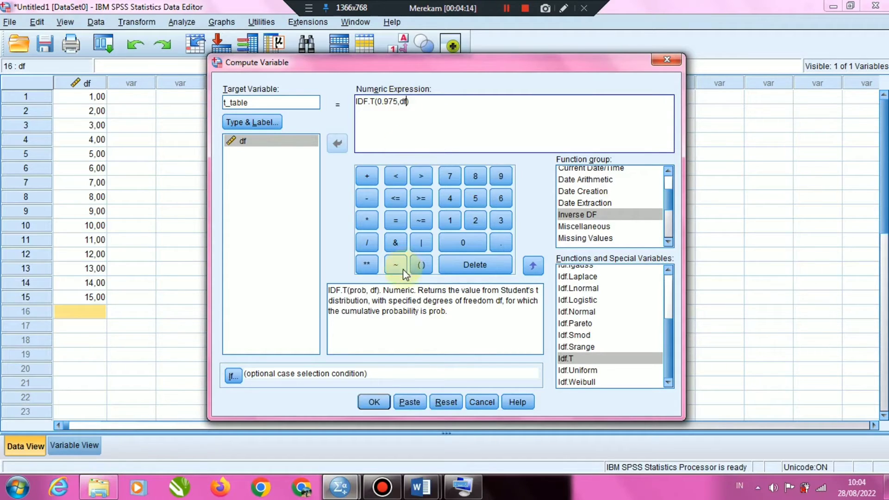
pyautogui.click(374, 402)
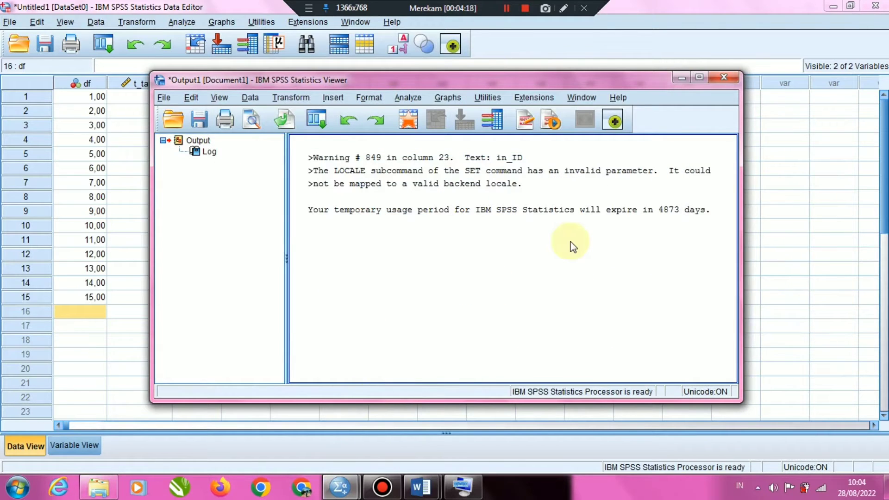
pyautogui.click(724, 78)
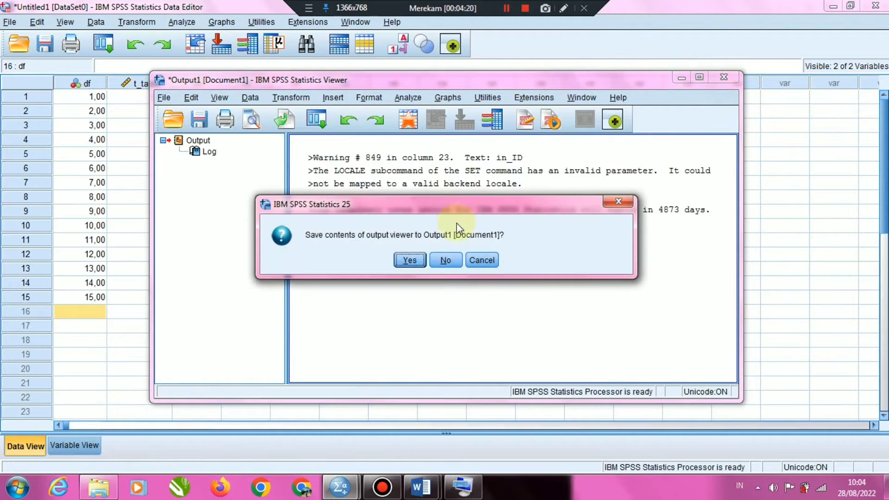
pyautogui.click(418, 262)
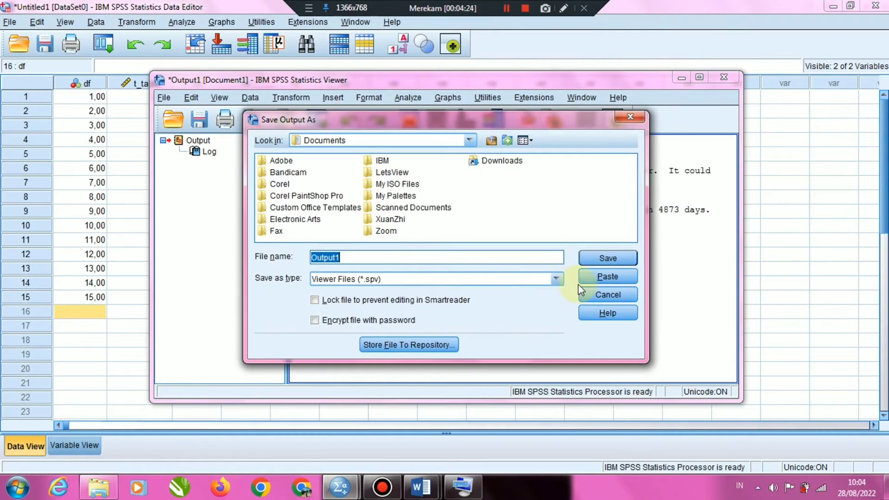
pyautogui.click(601, 292)
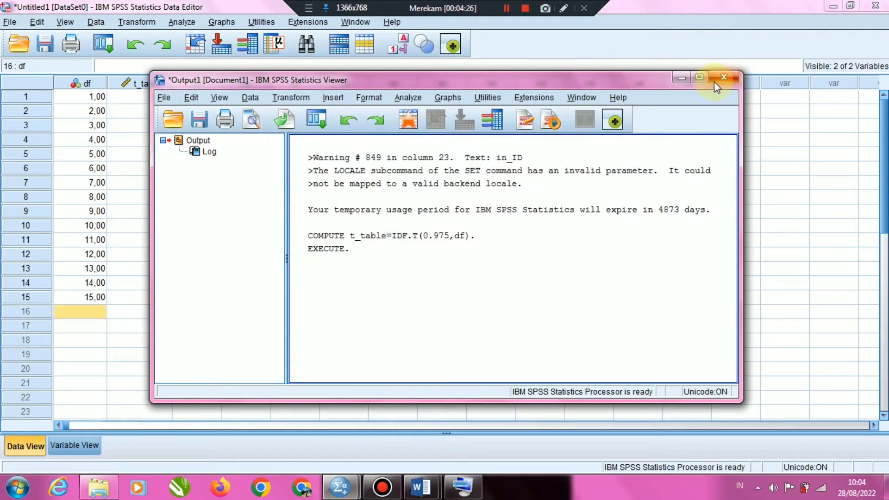
# Close the output viewer without saving its contents.
pyautogui.click(724, 77)
pyautogui.click(445, 258)
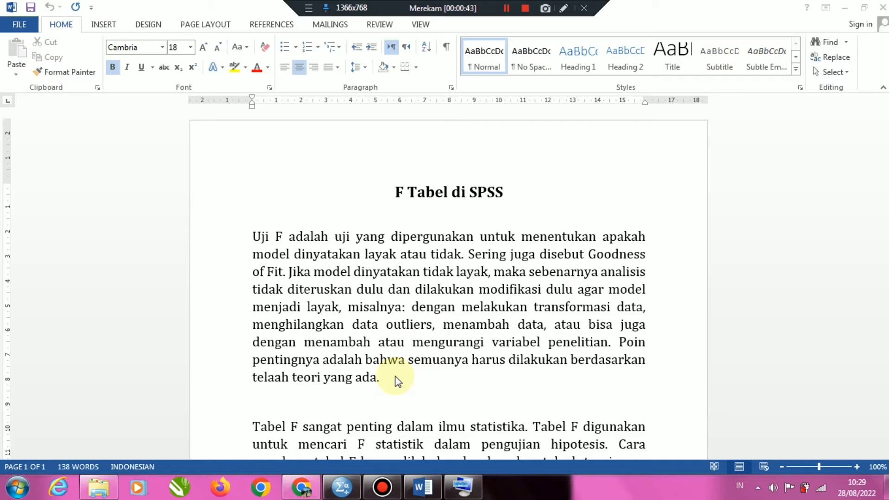
# Read through the Word document "F Tabel di SPSS" down to its last paragraph.
pyautogui.click(849, 214)
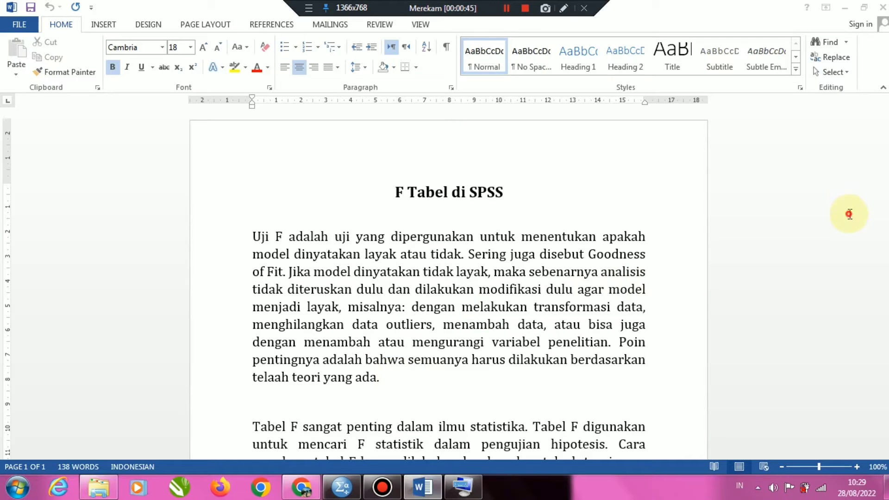
pyautogui.scroll(-4, 849, 214)
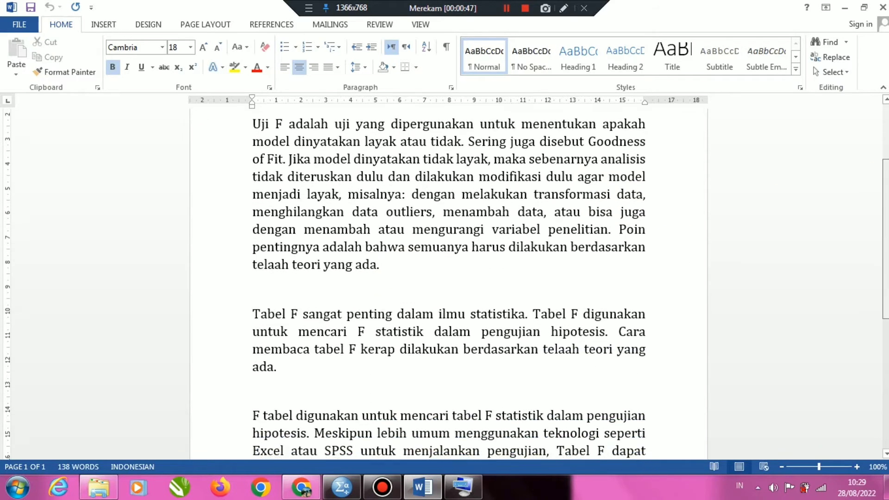
pyautogui.moveTo(886, 277); pyautogui.dragTo(886, 288)
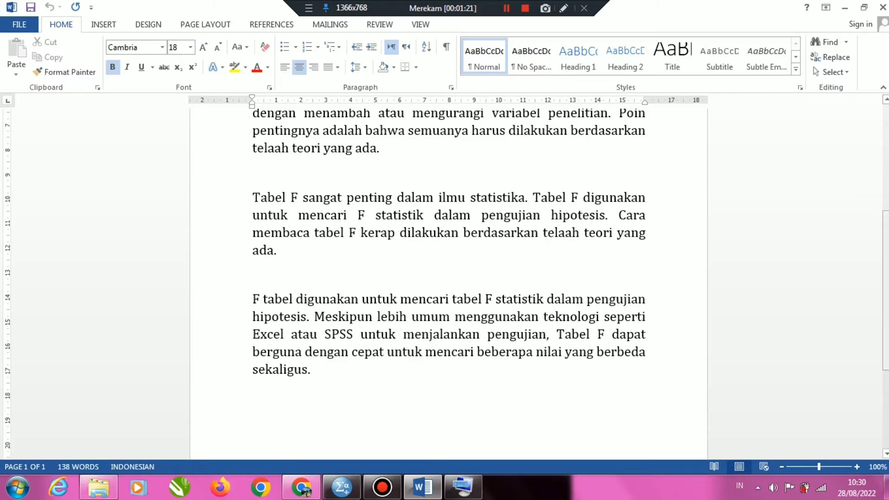
# Switch to the empty SPSS data set and define variables DF1 and DF2 in the first two variable rows.
pyautogui.click(341, 486)
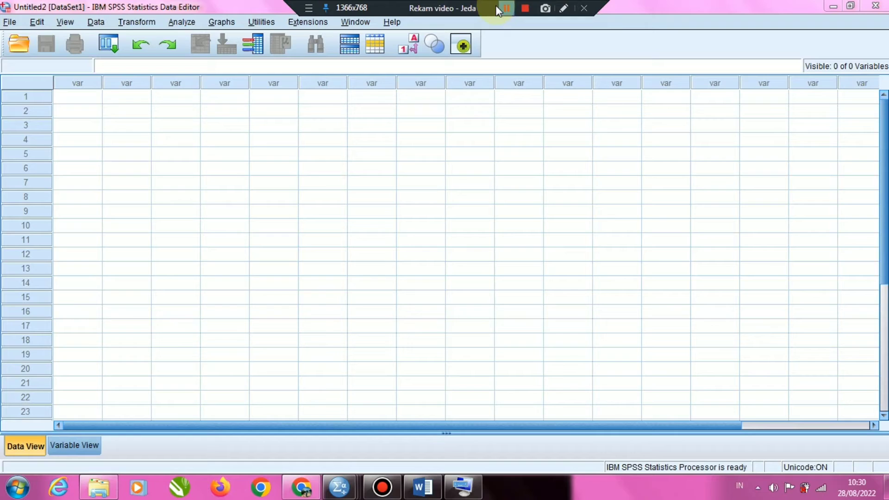
pyautogui.click(503, 9)
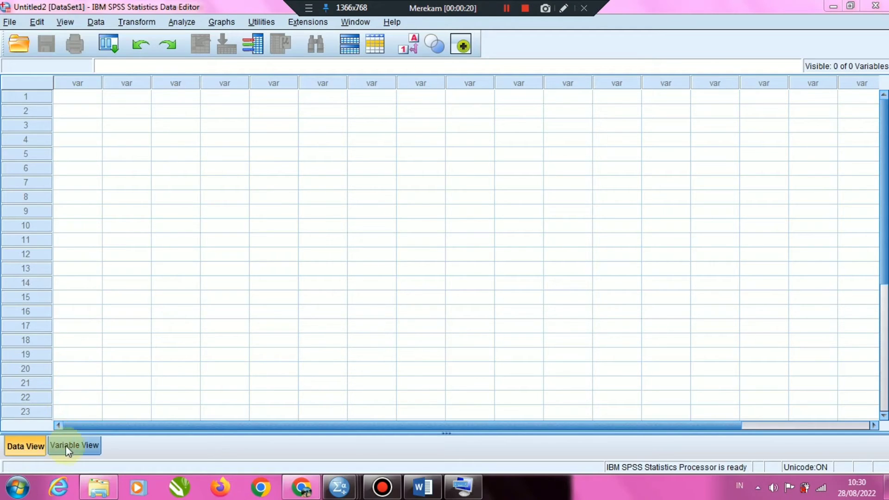
pyautogui.click(95, 442)
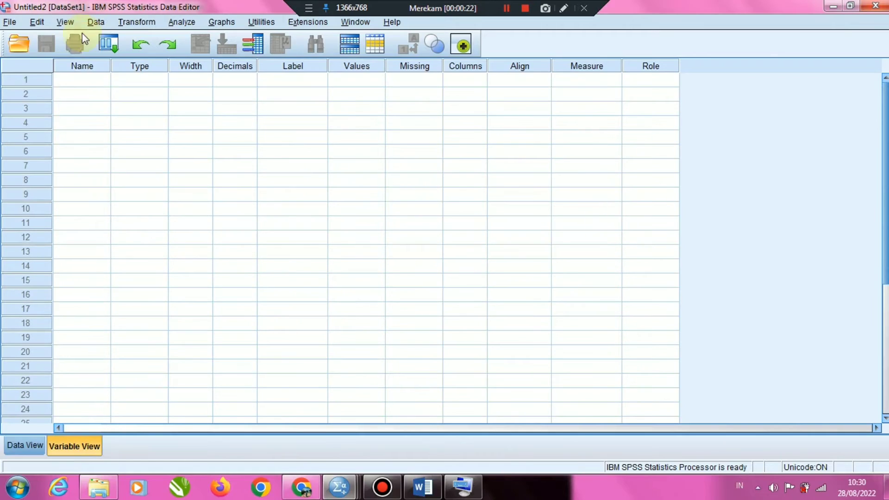
pyautogui.click(72, 78)
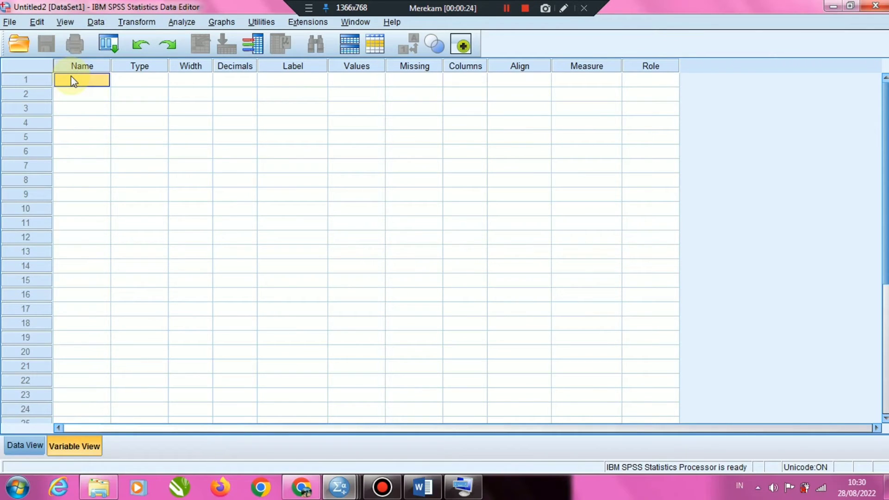
pyautogui.write('DF1')
pyautogui.press('Return')
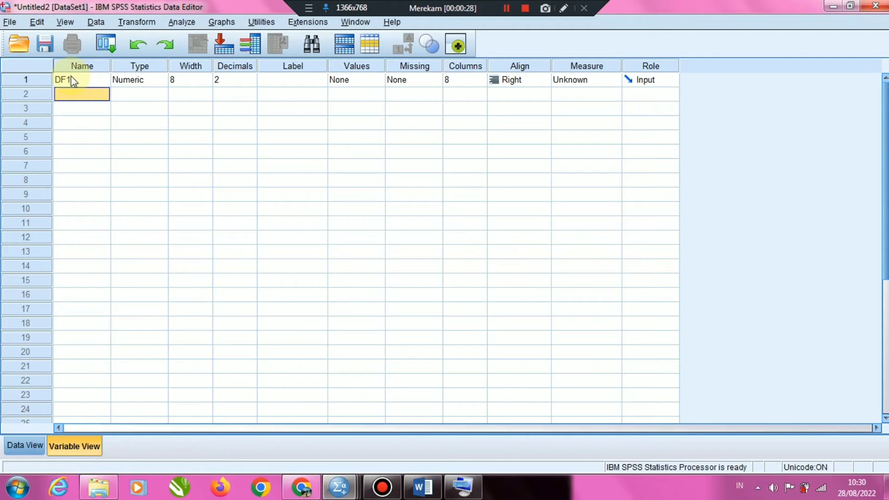
pyautogui.write('DF2')
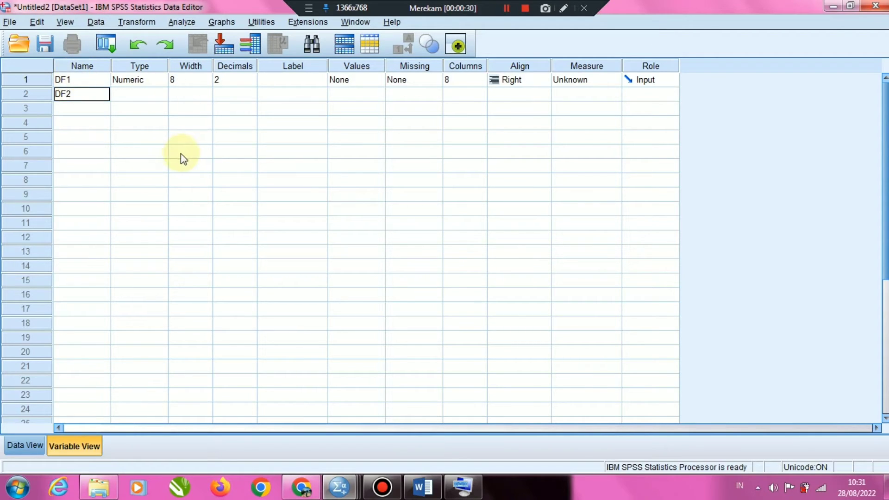
pyautogui.press('Return')
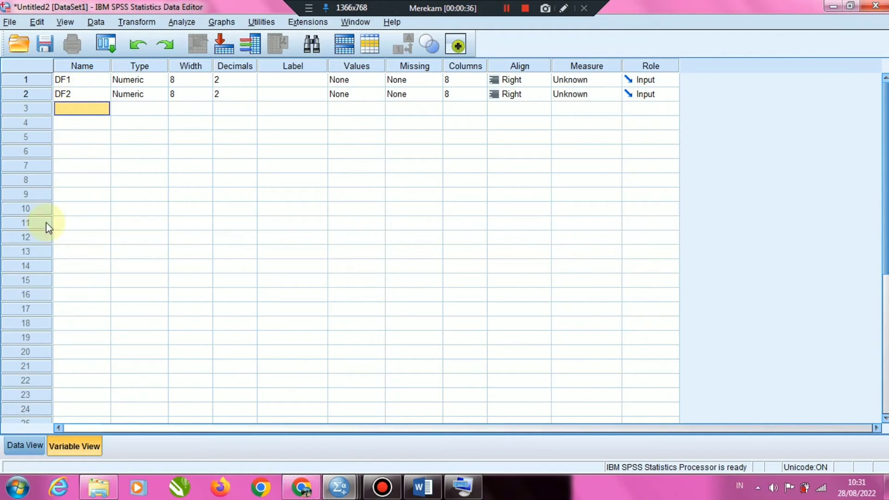
# Show the data sheet and the on-screen keyboard, and enter the values 3 to 6 in rows 1 to 4 of the DF1 column.
pyautogui.click(26, 445)
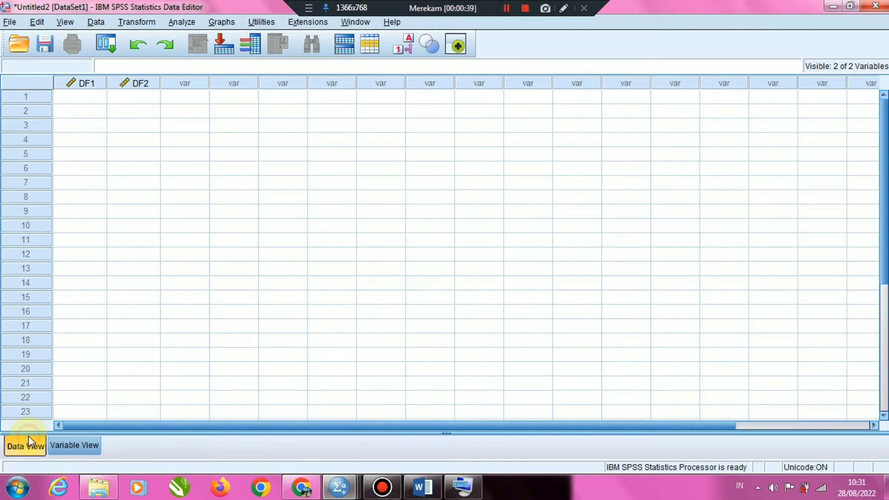
pyautogui.click(99, 99)
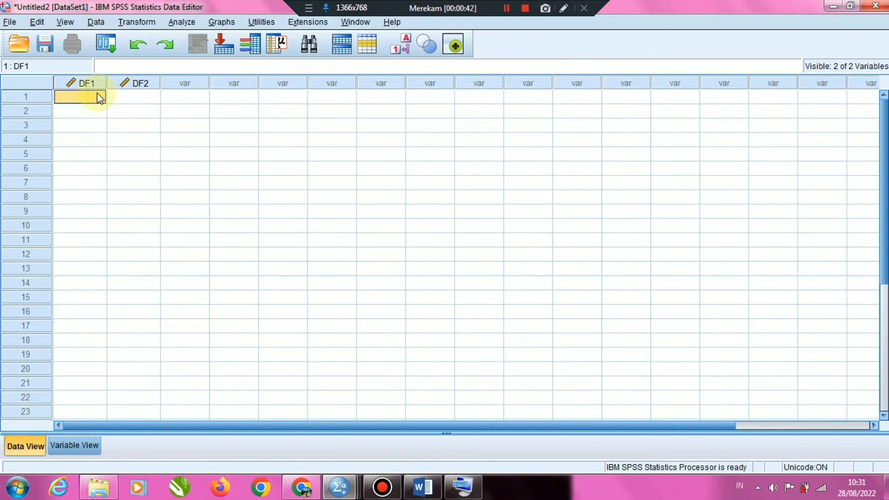
pyautogui.click(457, 488)
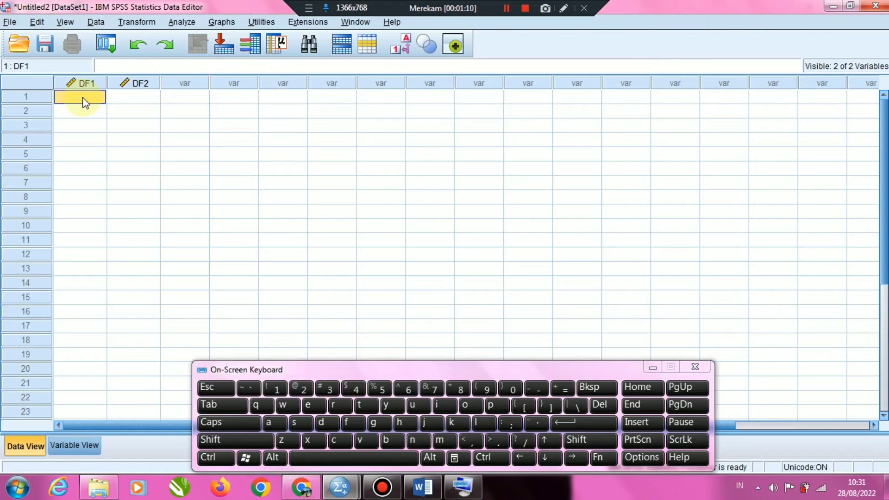
pyautogui.write('3')
pyautogui.press('Return')
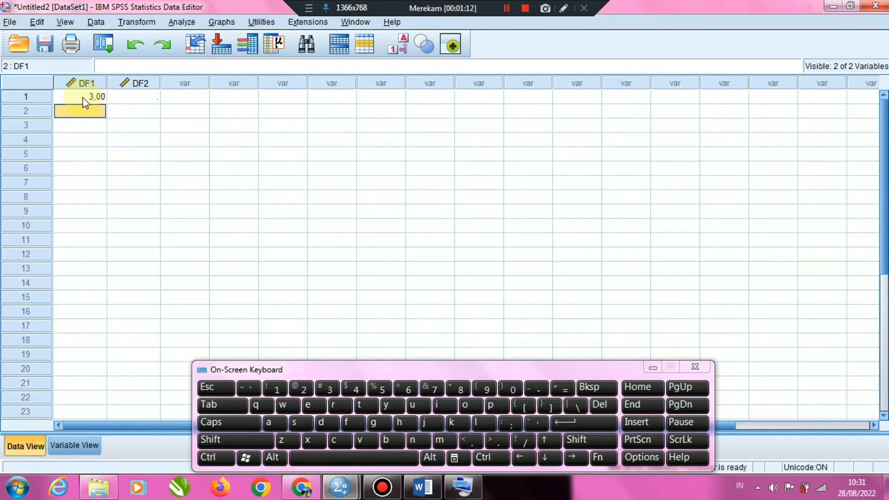
pyautogui.click(358, 389)
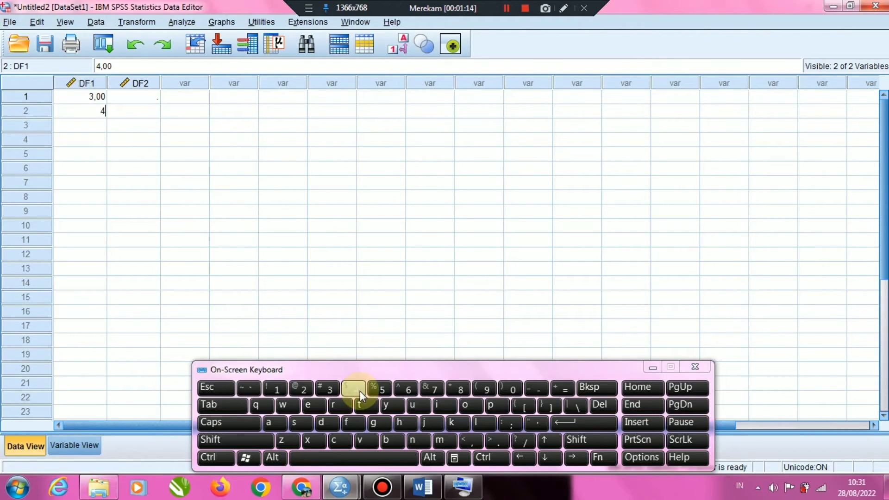
pyautogui.press('Return')
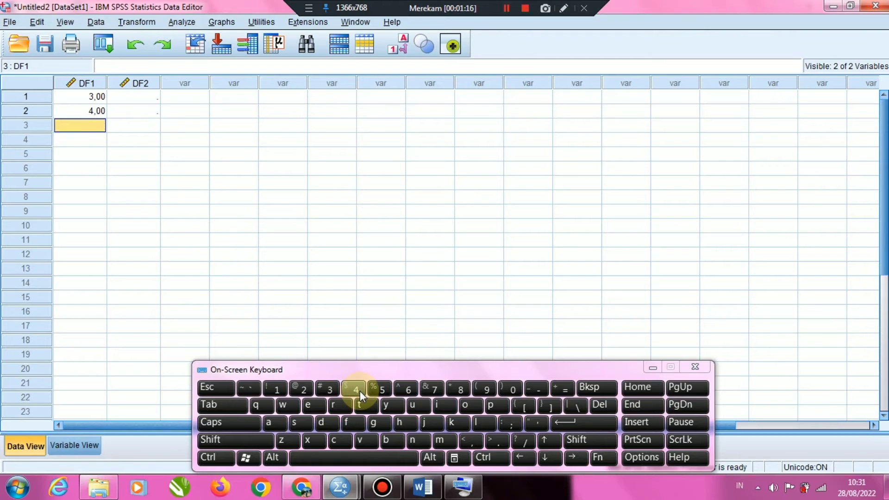
pyautogui.write('5')
pyautogui.press('Return')
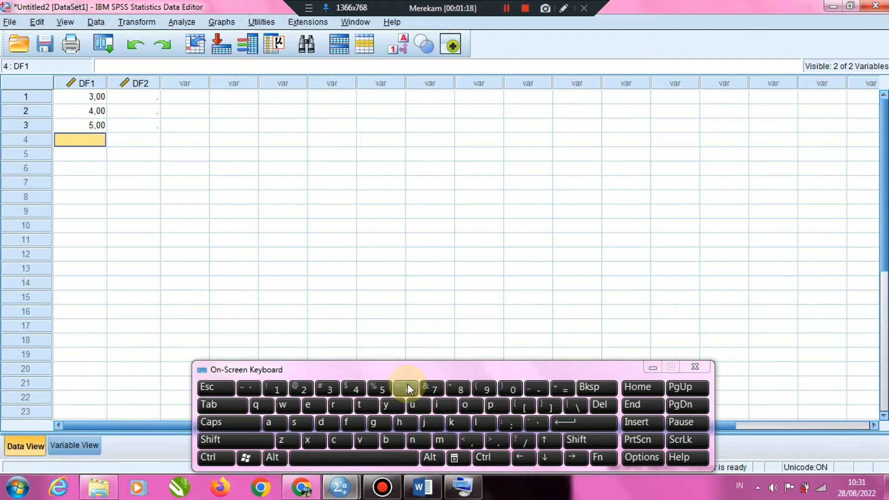
pyautogui.write('6')
pyautogui.press('Return')
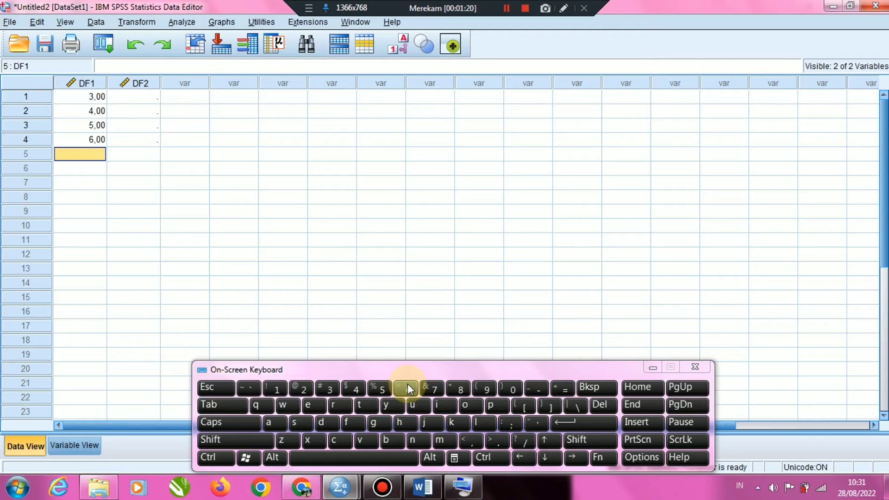
# Continue the DF1 column with the values 7 to 10 in rows 5 to 8.
pyautogui.write('7')
pyautogui.press('Return')
pyautogui.write('8')
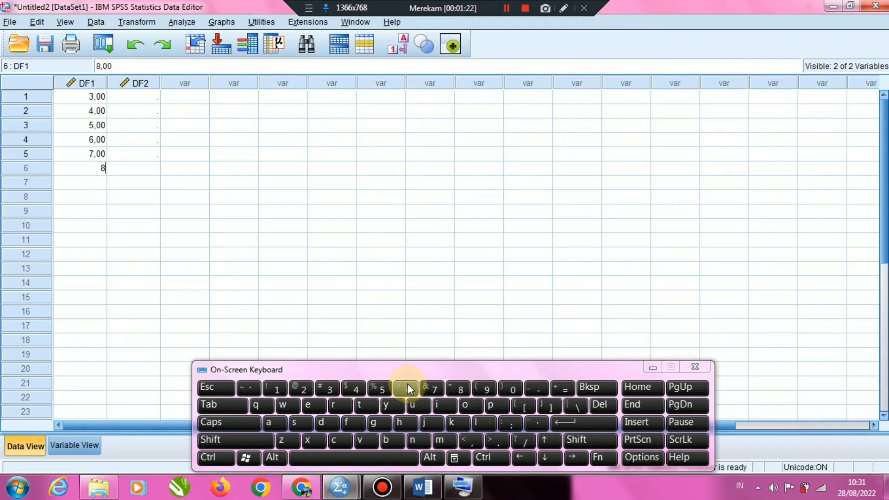
pyautogui.press('Return')
pyautogui.write('9')
pyautogui.press('Return')
pyautogui.write('1')
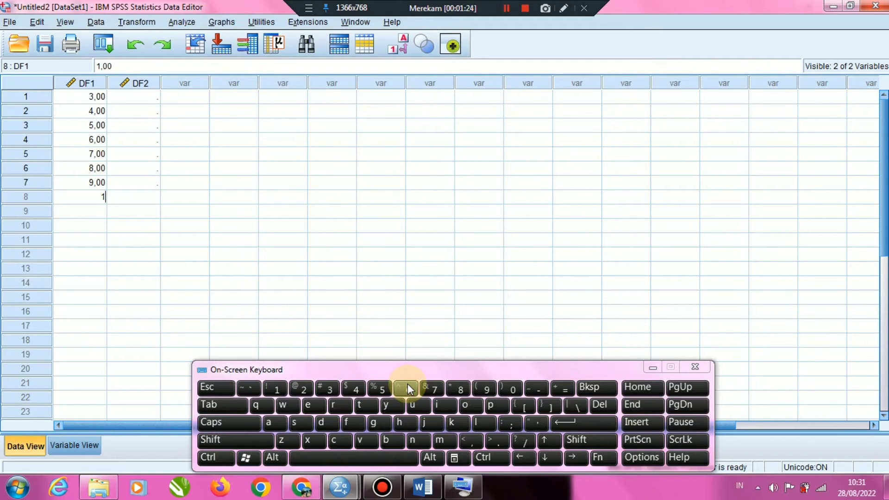
pyautogui.write(',00')
pyautogui.press('BackSpace')
pyautogui.press('BackSpace')
pyautogui.write('0')
pyautogui.press('Return')
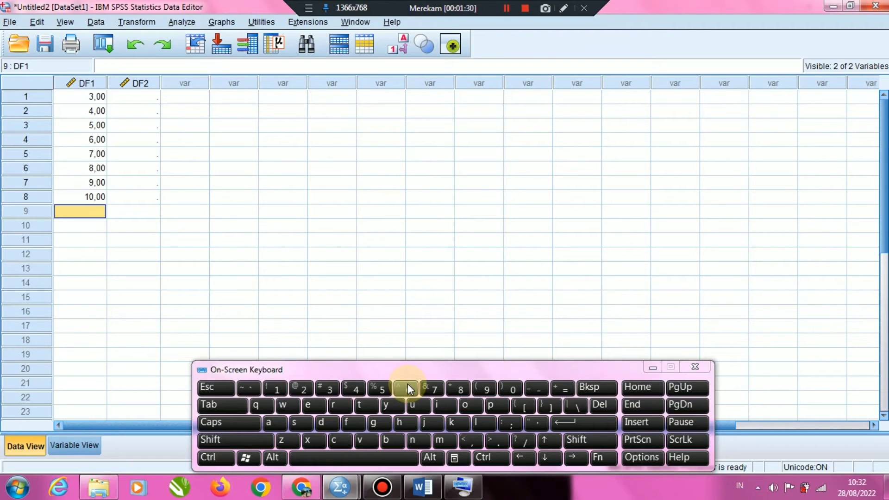
# Complete the DF1 column with the values 11 and 12 in rows 9 and 10.
pyautogui.write('11')
pyautogui.press('Return')
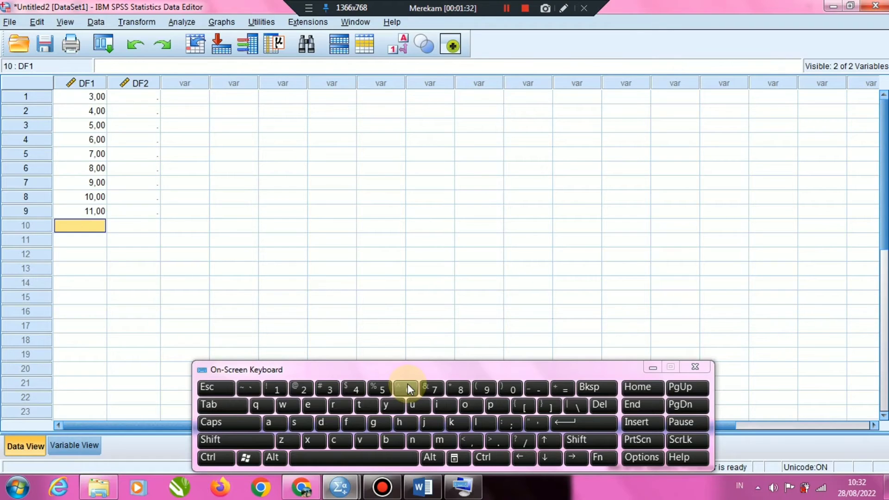
pyautogui.write('12')
pyautogui.press('Return')
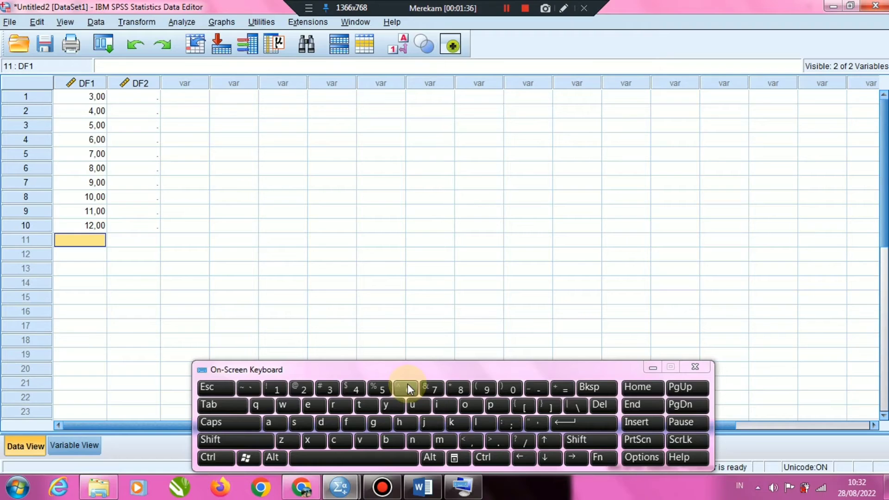
# Enter the values 5, 10, 15 and 20 in rows 1 to 4 of the DF2 column.
pyautogui.click(133, 97)
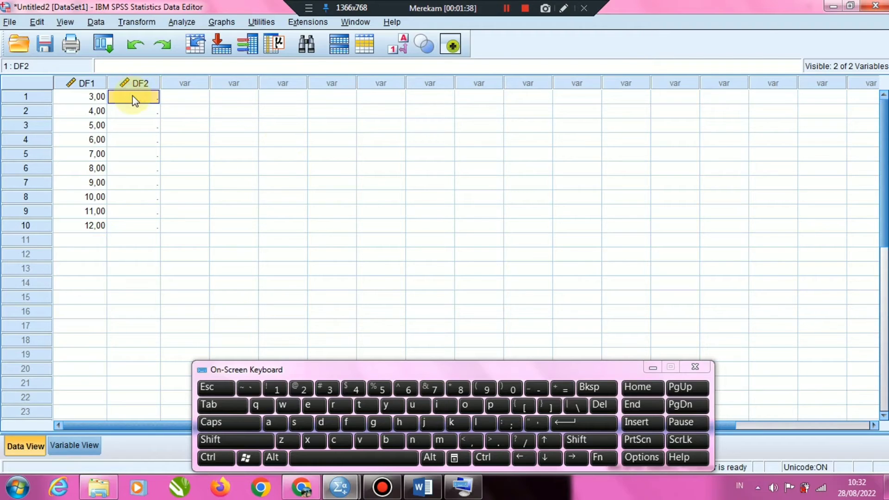
pyautogui.write('5')
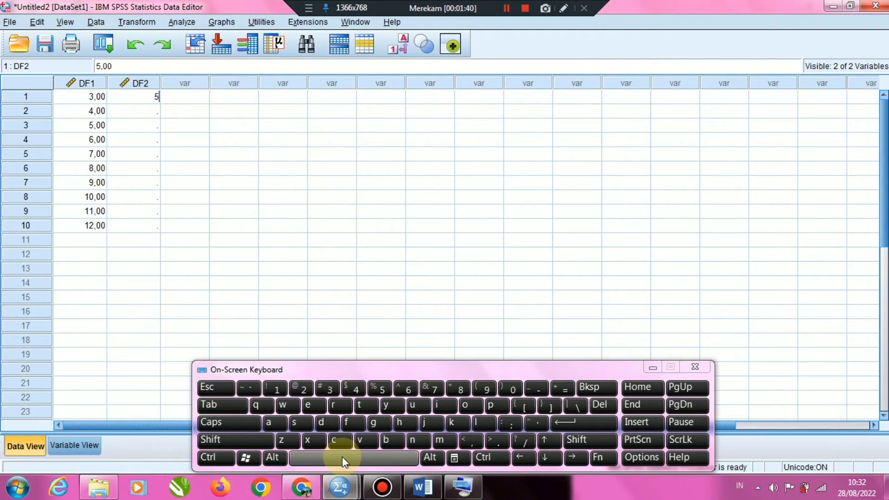
pyautogui.press('Return')
pyautogui.write('10')
pyautogui.press('Return')
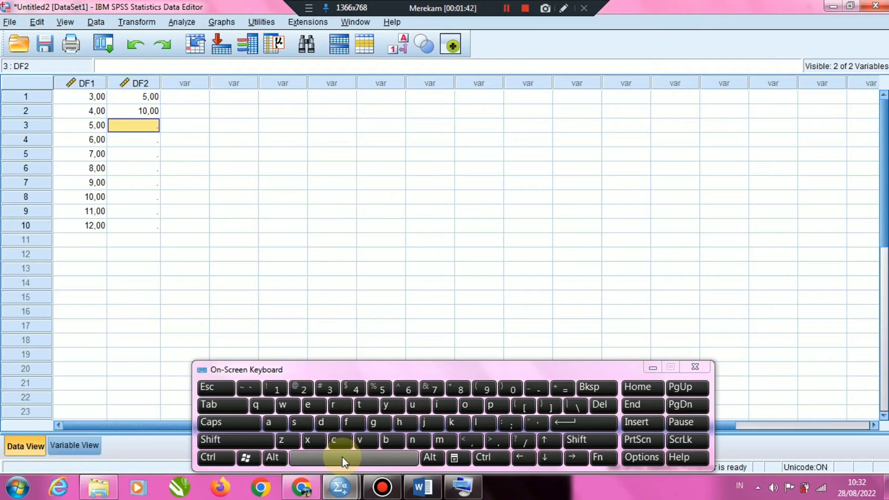
pyautogui.write('15')
pyautogui.press('Return')
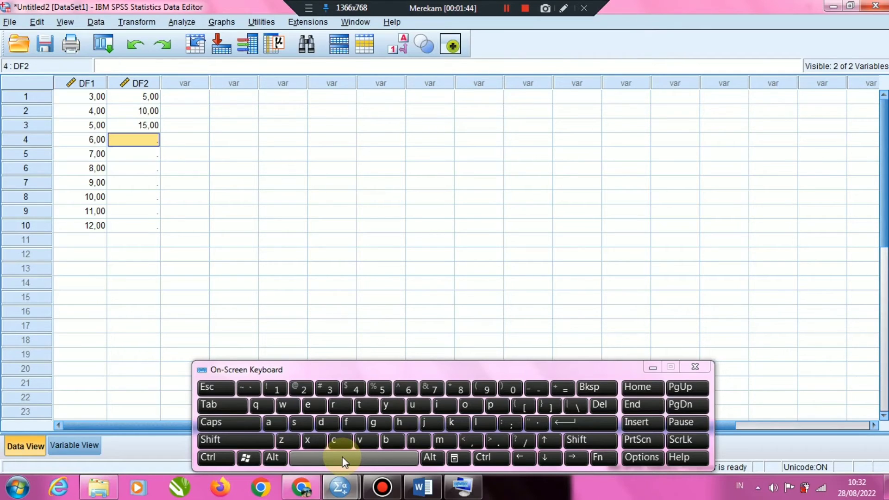
pyautogui.write('20')
pyautogui.press('Return')
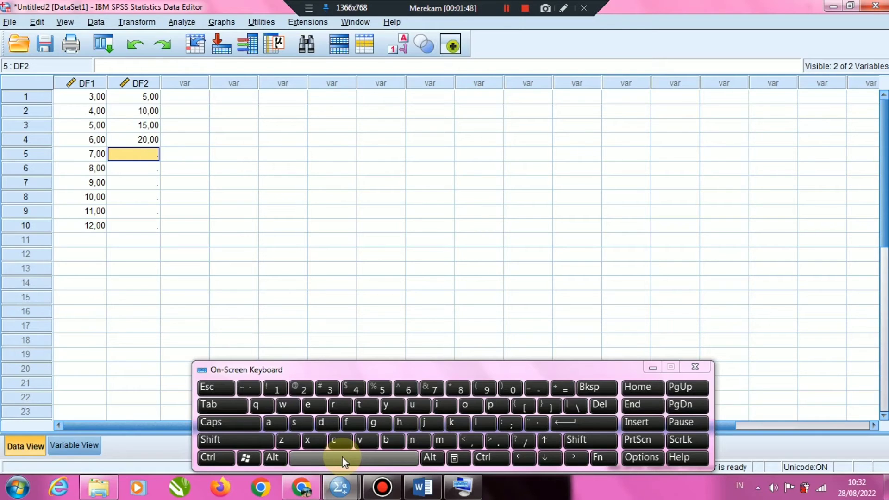
# Continue the DF2 column with the values 100, 200 and 343 in rows 5 to 7.
pyautogui.write('100')
pyautogui.press('Return')
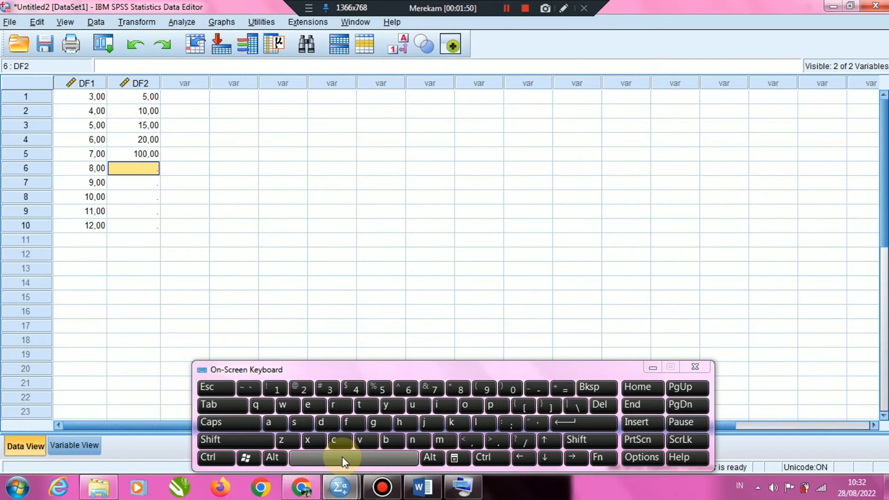
pyautogui.write('200')
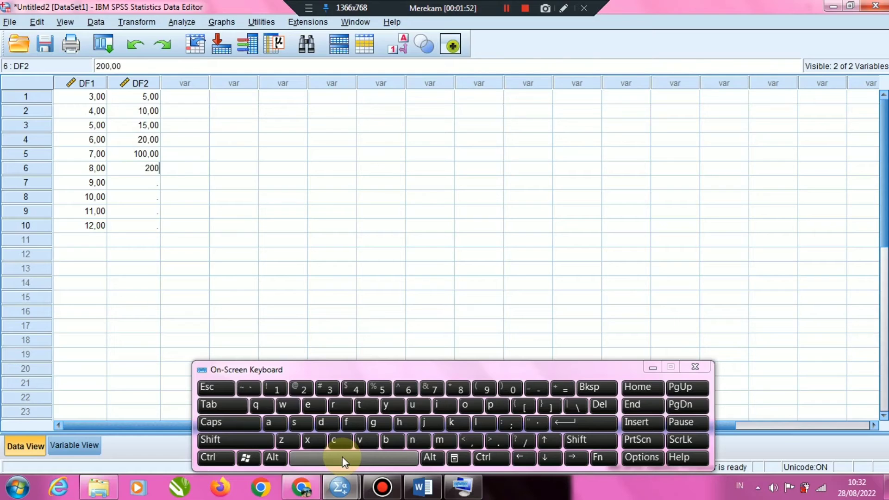
pyautogui.press('Return')
pyautogui.write('3')
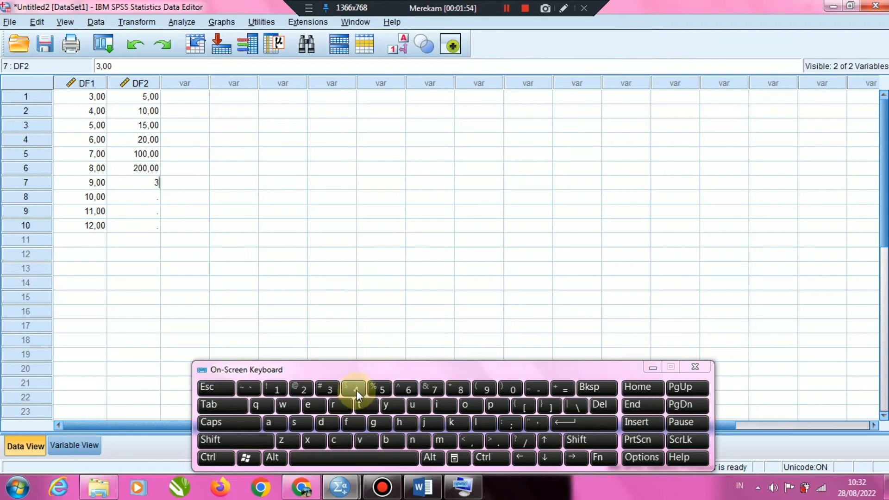
pyautogui.write('43')
pyautogui.press('Return')
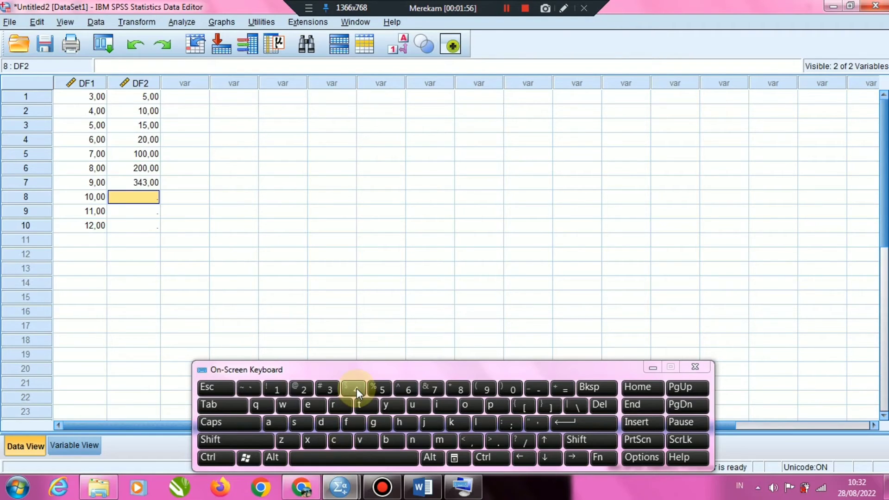
# Enter 450, 800 and 955 in rows 8 to 10 of the DF2 column, and hide the on-screen keyboard.
pyautogui.write('45')
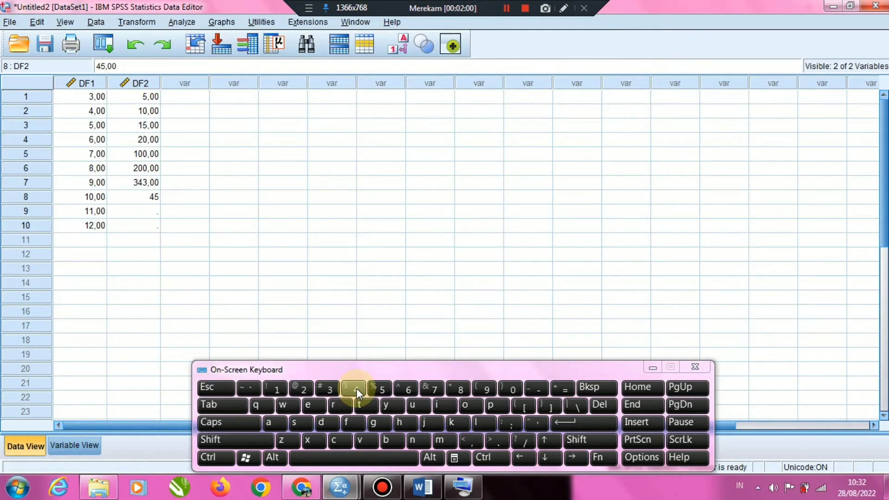
pyautogui.write('0')
pyautogui.press('Return')
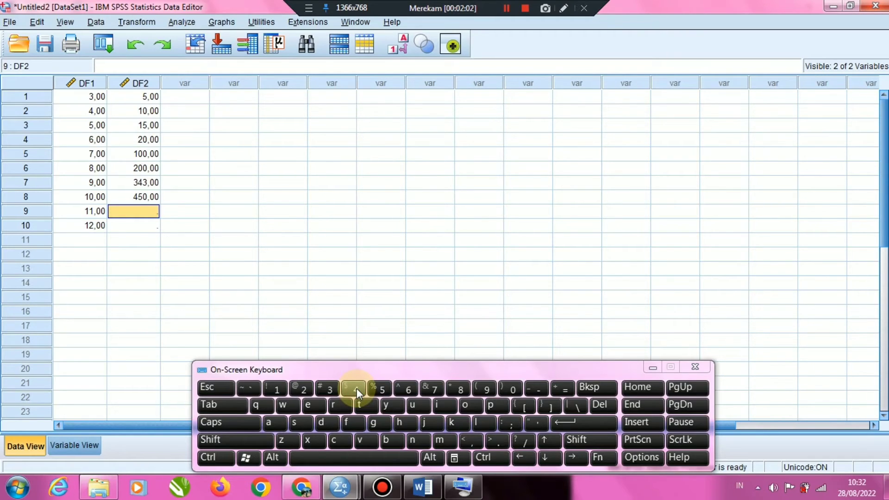
pyautogui.write('800')
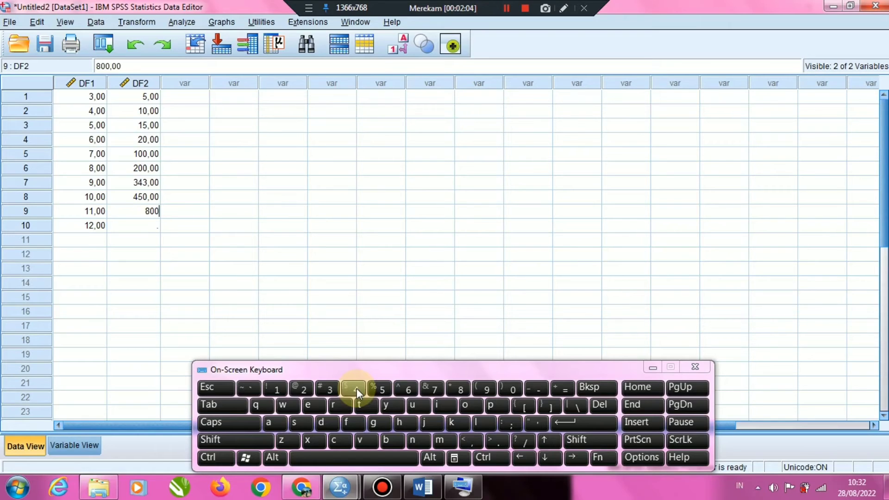
pyautogui.press('Return')
pyautogui.write('9')
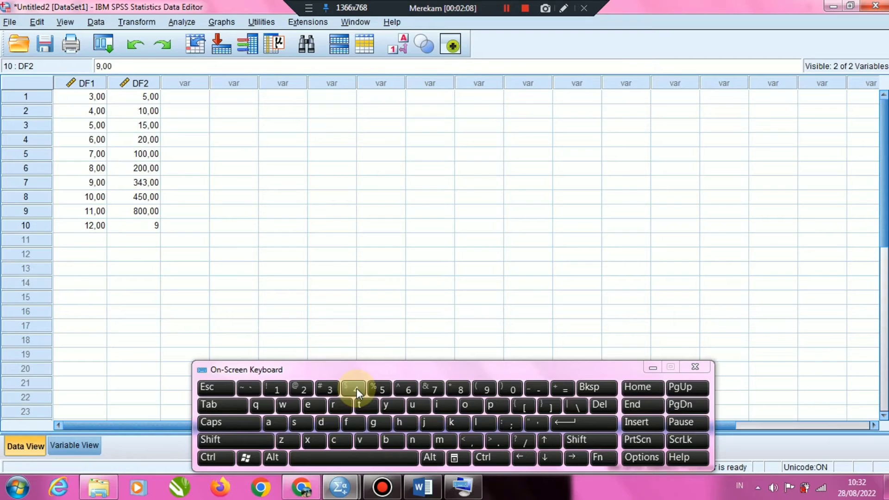
pyautogui.write('55')
pyautogui.press('Return')
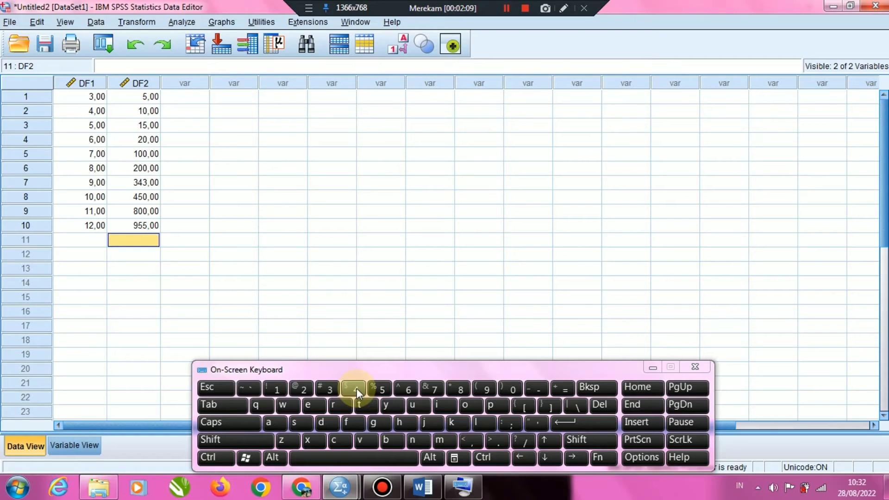
pyautogui.click(656, 366)
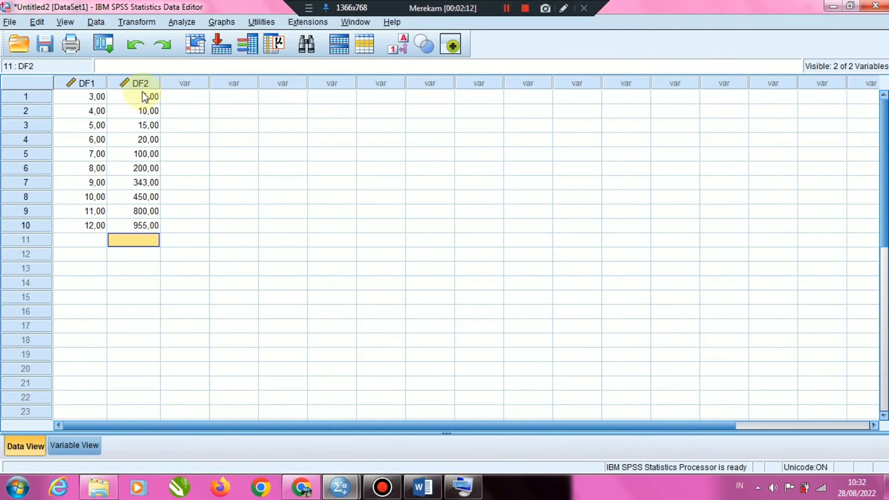
# Start a Compute Variable transformation with F_table as the target variable.
pyautogui.click(136, 22)
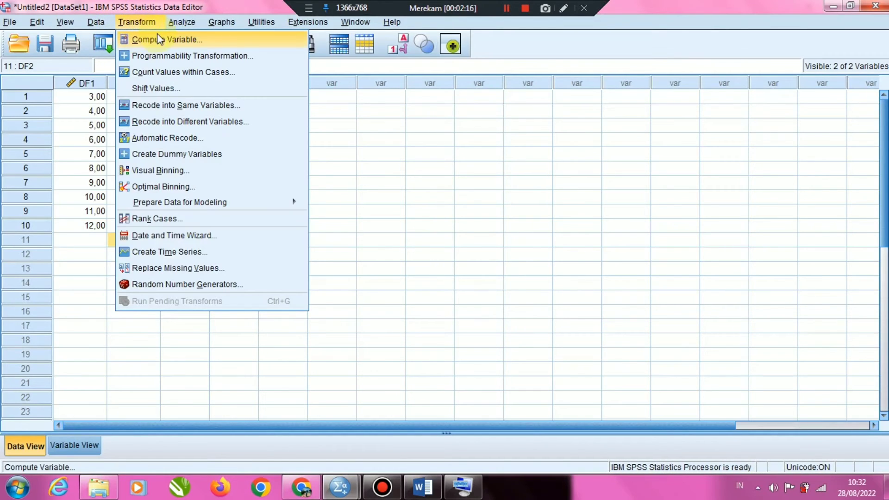
pyautogui.click(214, 41)
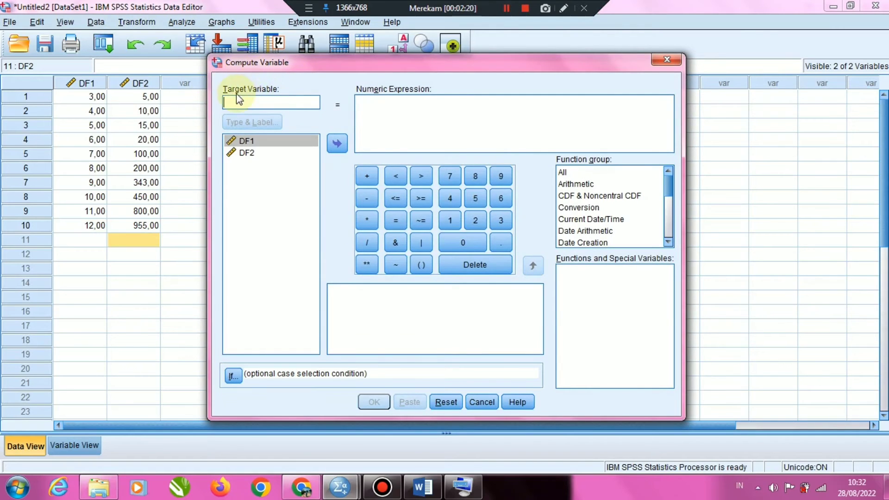
pyautogui.click(256, 104)
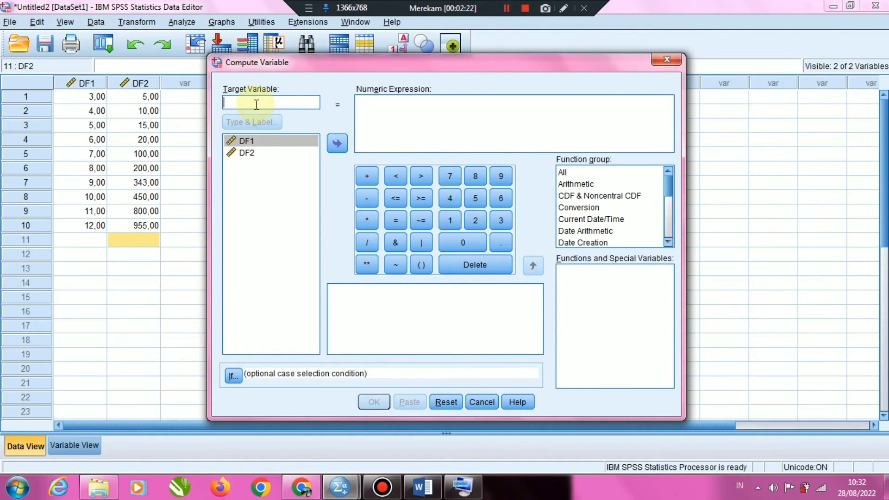
pyautogui.write('F')
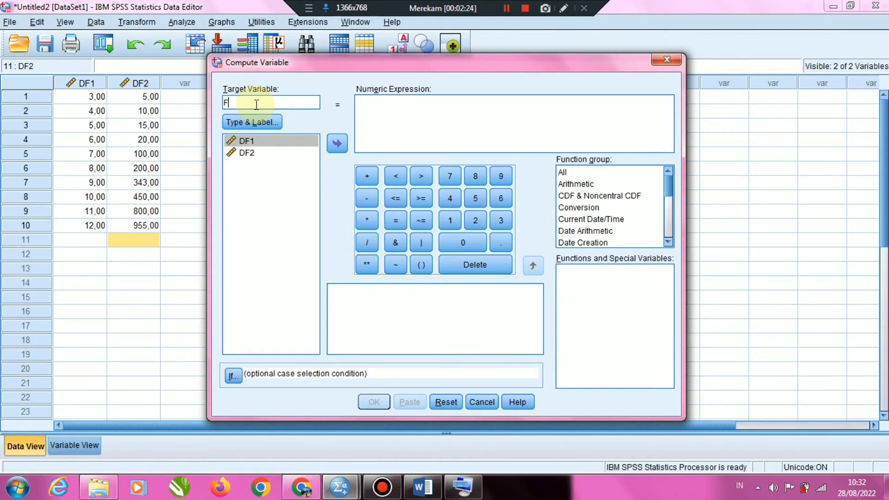
pyautogui.write('Z)_')
pyautogui.press('BackSpace')
pyautogui.press('BackSpace')
pyautogui.write('table')
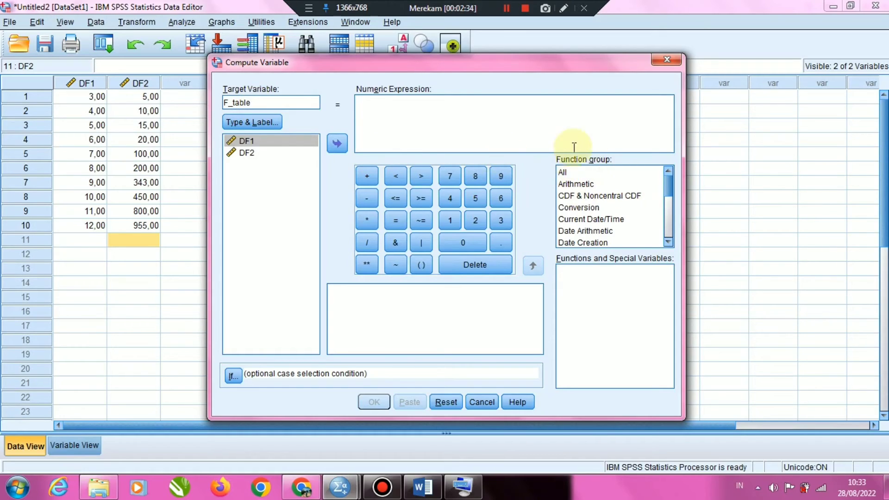
# Insert the Idf.F function from the Inverse DF group into the numeric expression.
pyautogui.moveTo(670, 185); pyautogui.dragTo(668, 201)
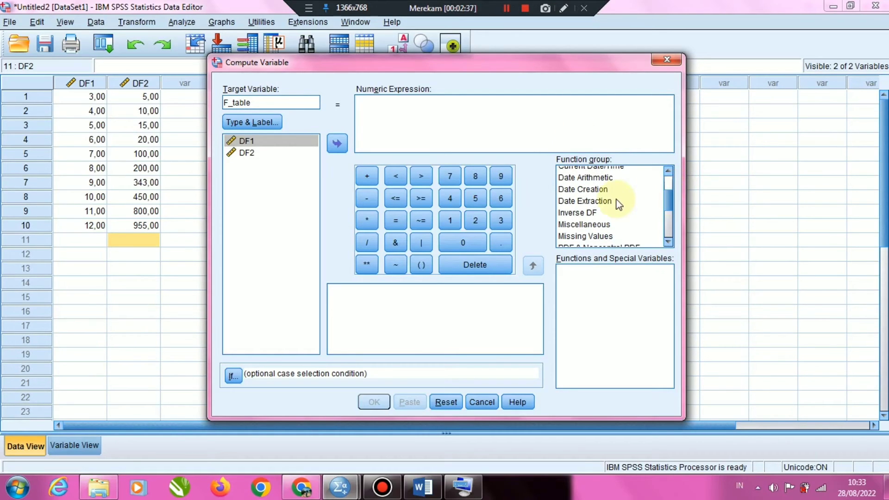
pyautogui.click(587, 213)
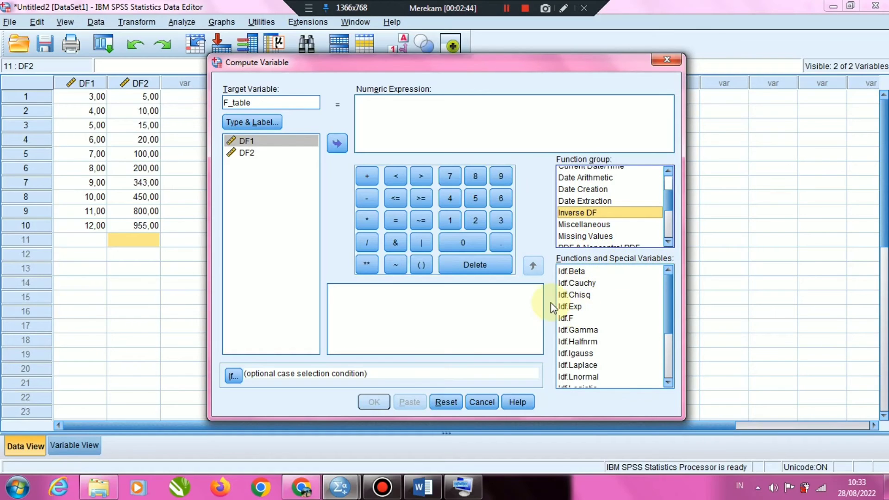
pyautogui.click(563, 318)
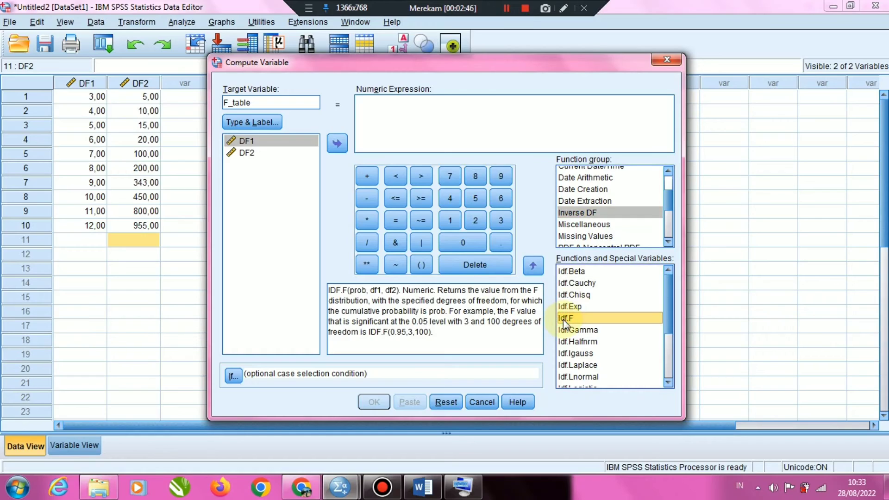
pyautogui.doubleClick(574, 320)
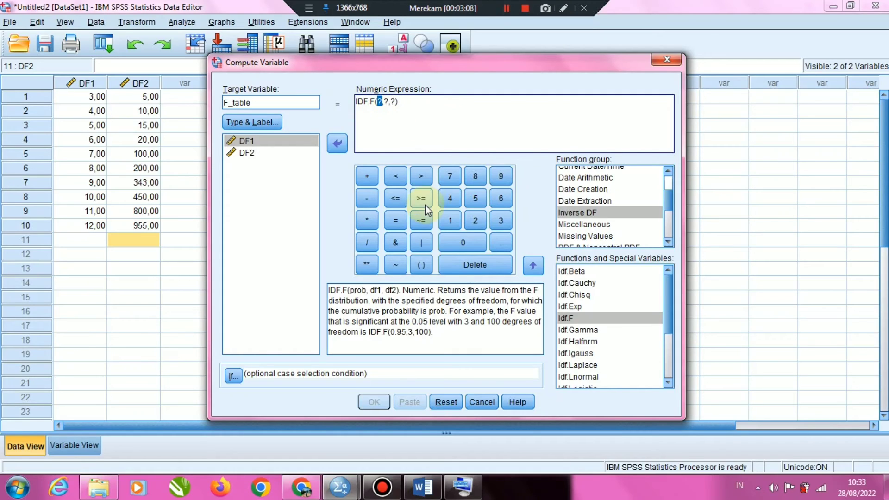
# Fill in the function's arguments so that the numeric expression reads IDF.F(0.05,DF1,DF2).
pyautogui.write('0.05')
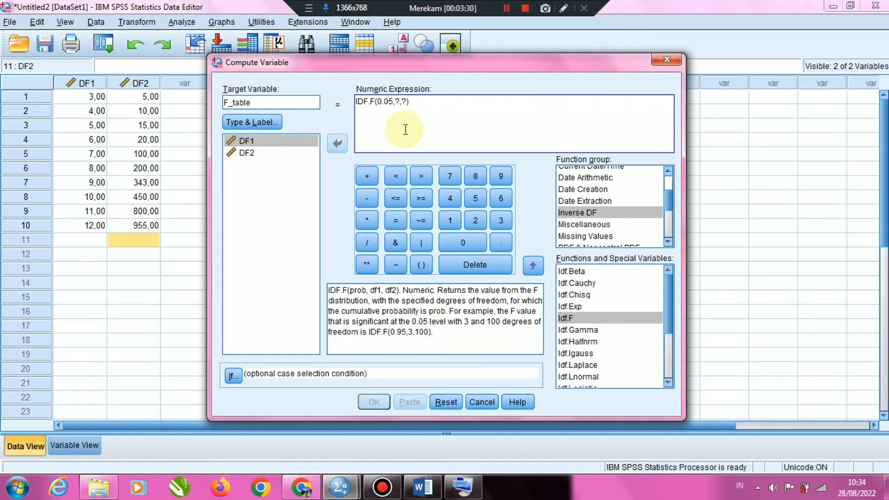
pyautogui.doubleClick(398, 101)
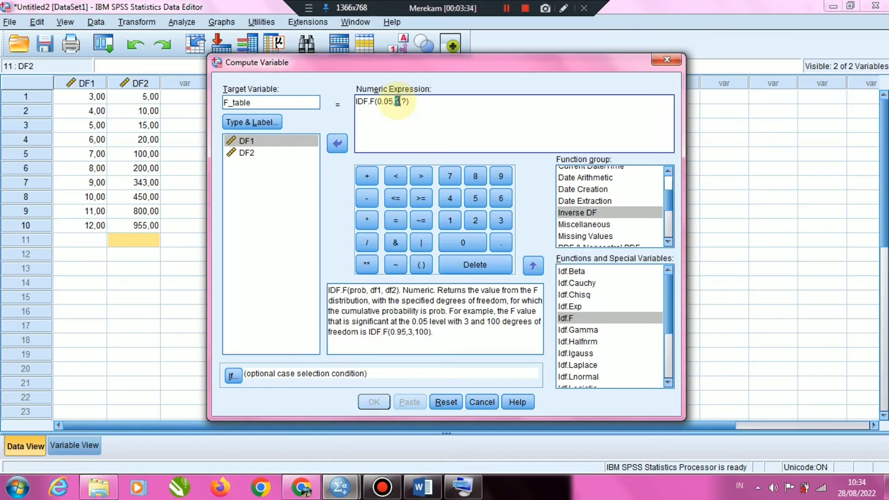
pyautogui.write('DF1')
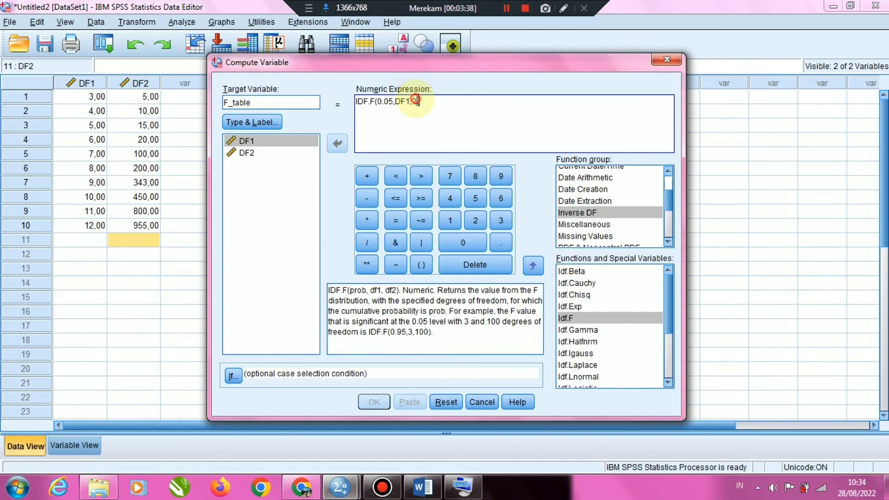
pyautogui.doubleClick(415, 101)
pyautogui.write('D')
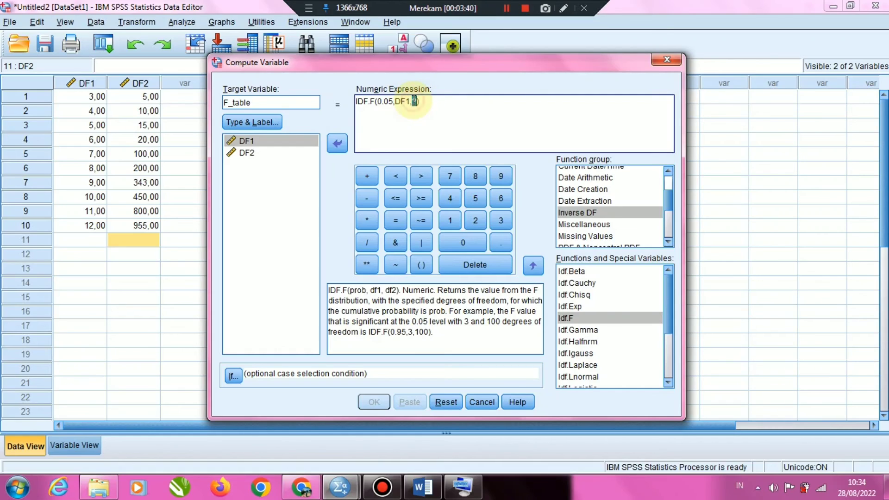
pyautogui.write('F2')
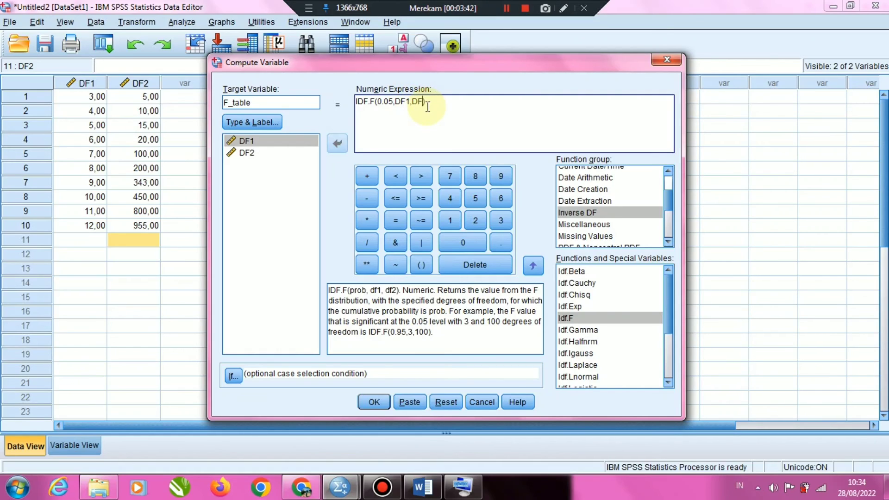
# Run the F_table computation and close the output viewer window to return to the data sheet.
pyautogui.click(373, 401)
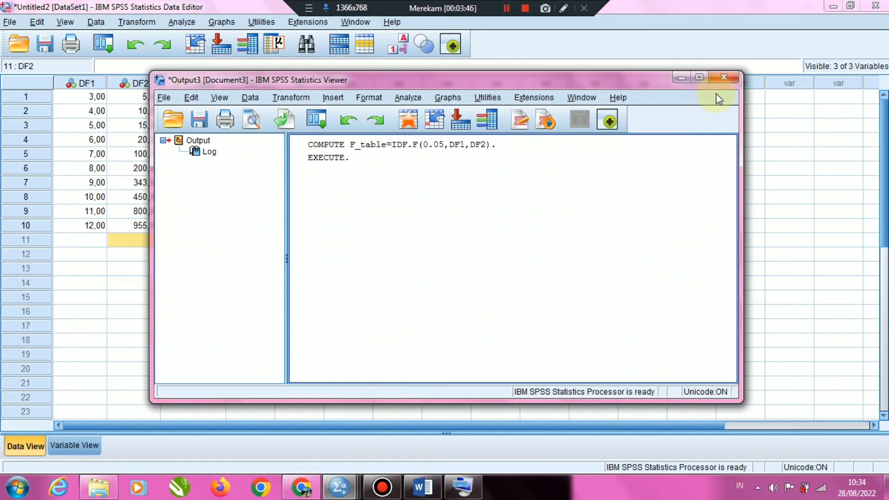
pyautogui.click(722, 78)
pyautogui.click(446, 260)
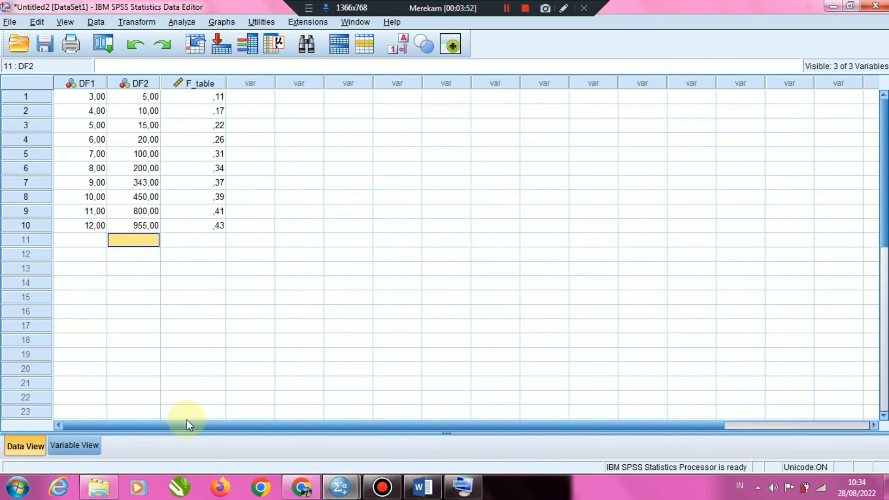
# Set the F_table variable's decimals to 4 in the variable definitions and return to the data sheet.
pyautogui.click(87, 449)
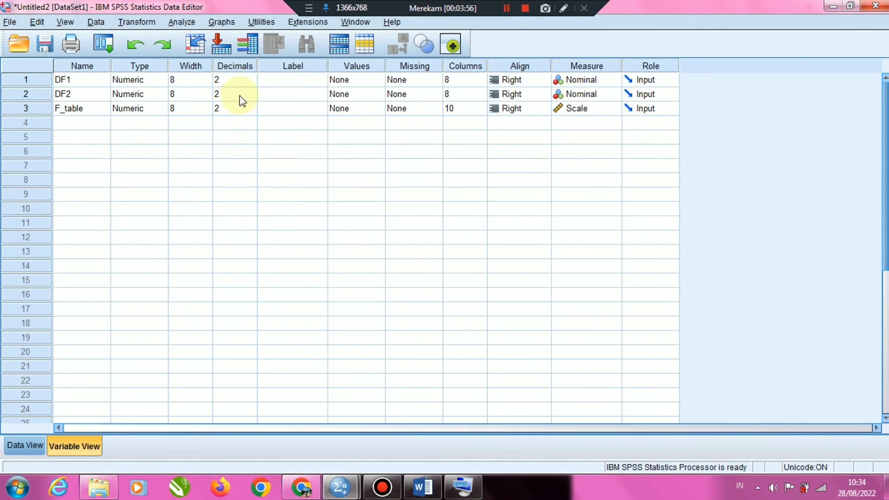
pyautogui.click(211, 111)
pyautogui.click(223, 111)
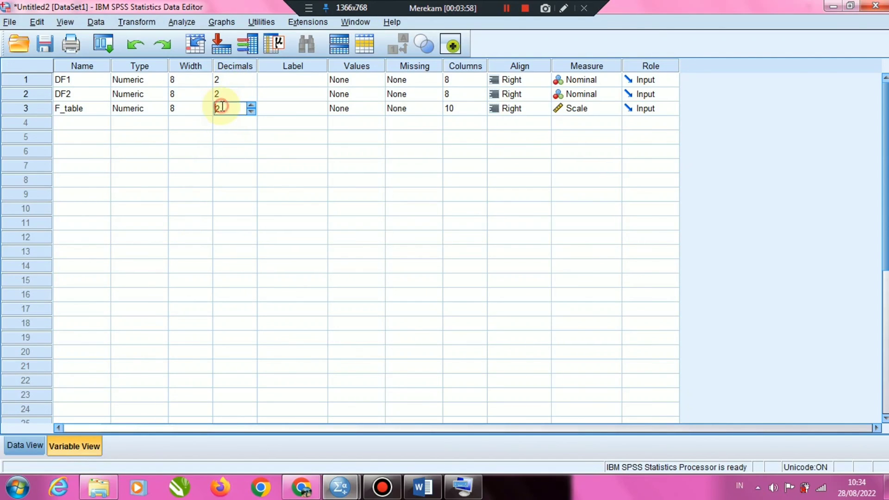
pyautogui.click(250, 105)
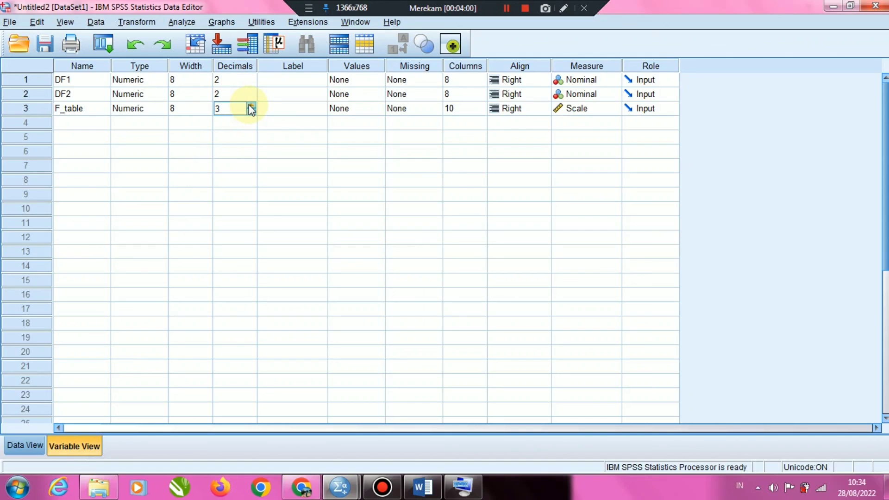
pyautogui.click(250, 105)
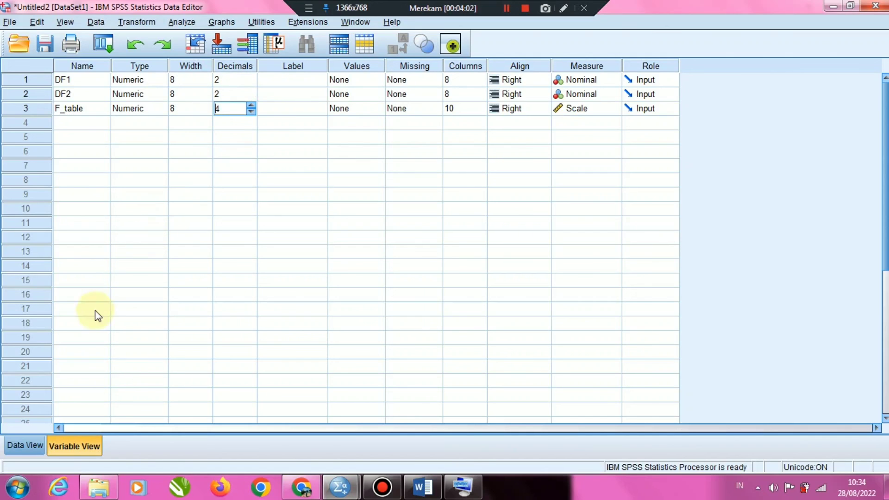
pyautogui.click(27, 445)
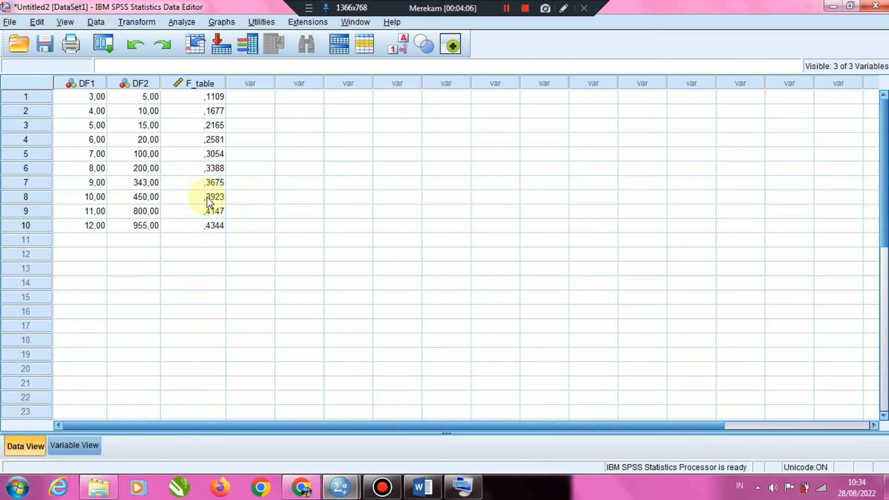
# Raise the F_table variable's decimals to 5 and go back to the data sheet to view the values.
pyautogui.click(65, 447)
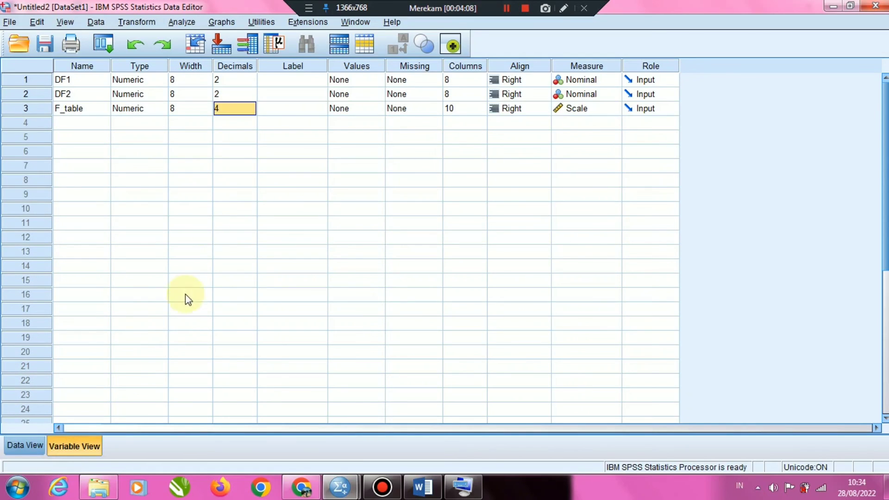
pyautogui.click(253, 108)
pyautogui.click(251, 105)
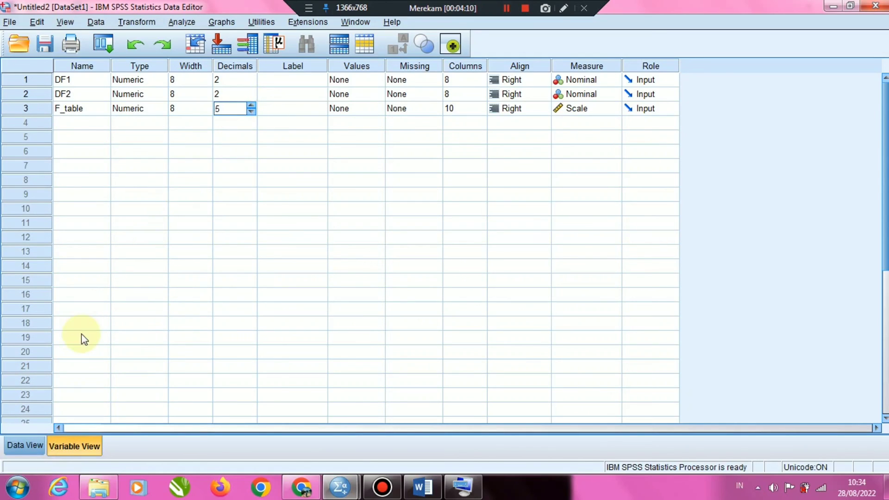
pyautogui.click(25, 445)
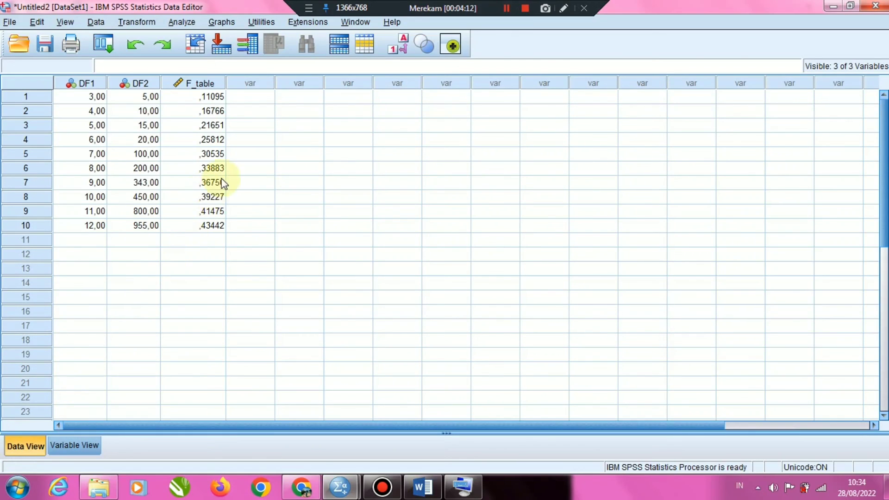